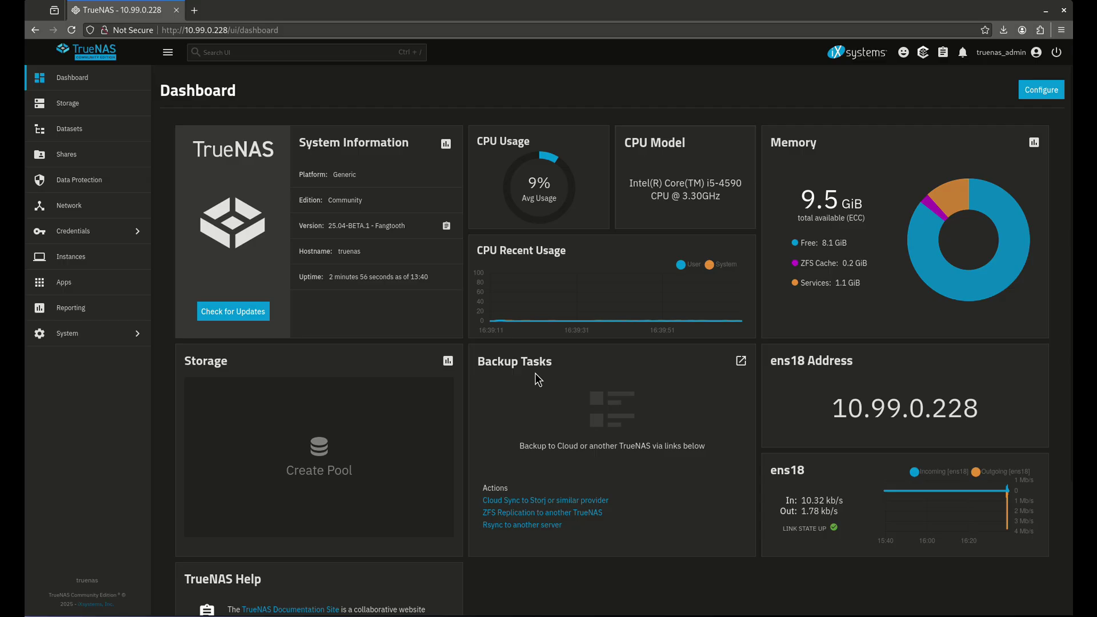
Scroll the dashboard down to the TrueNAS Help card and back up to check tank and Replication.
{"action": "scroll", "coordinate": [448, 453], "scroll_direction": "down", "scroll_amount": 3}
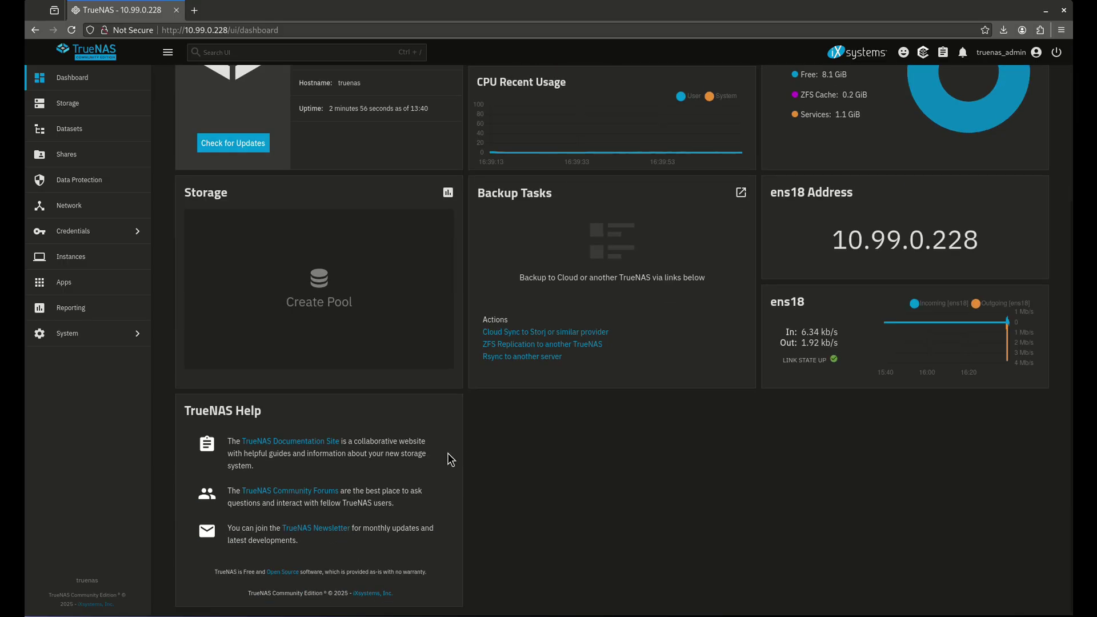
{"action": "scroll", "coordinate": [448, 453], "scroll_direction": "up", "scroll_amount": 3}
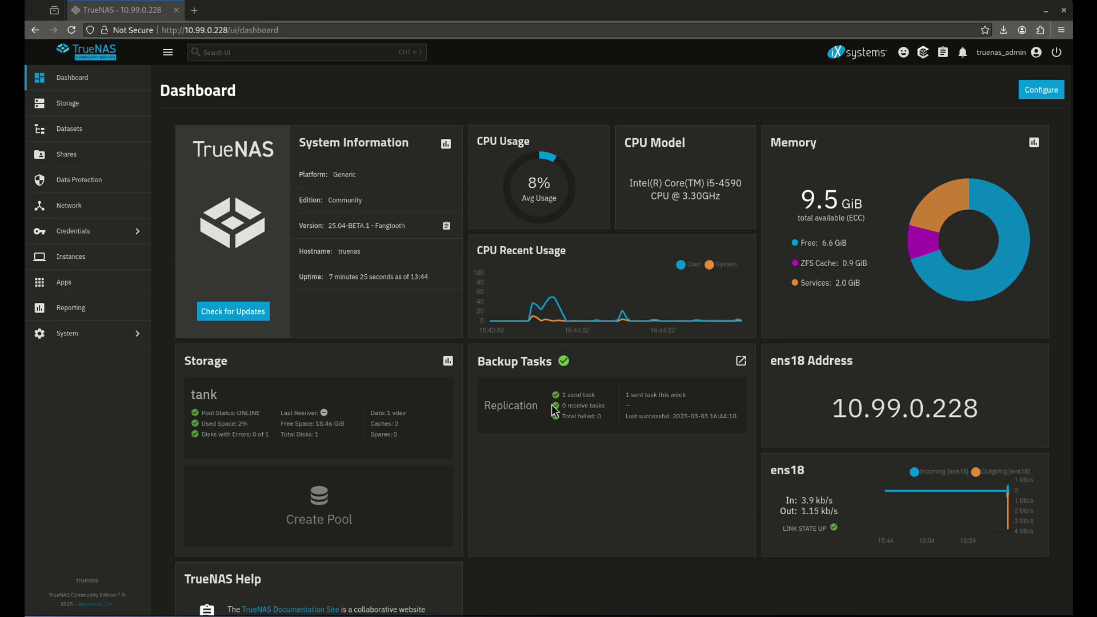
{"action": "left_click", "coordinate": [70, 103]}
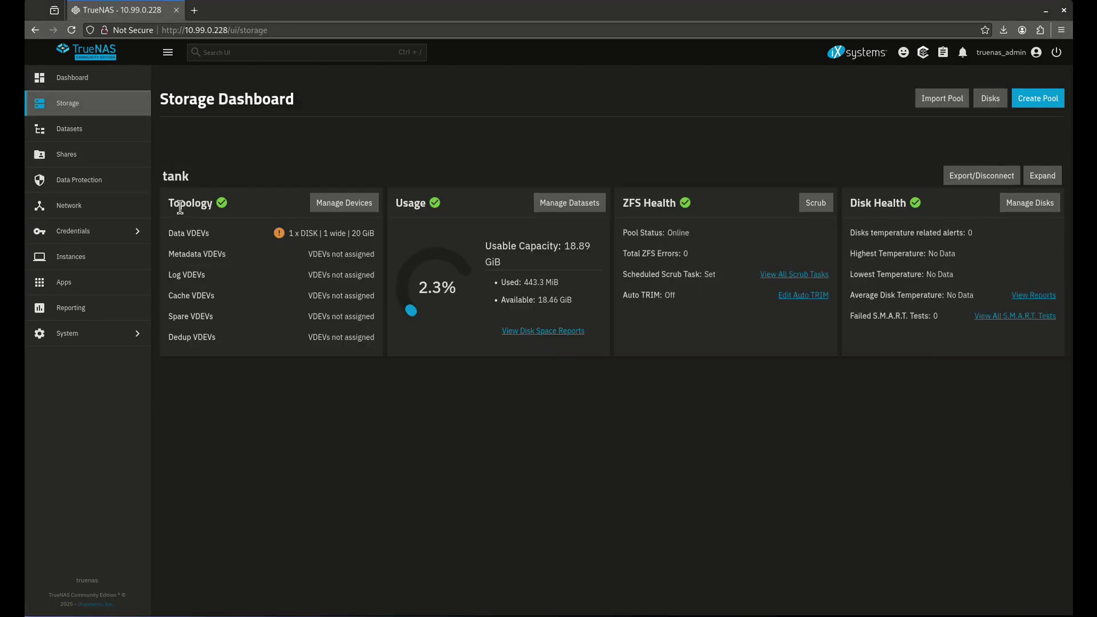
{"action": "left_click", "coordinate": [129, 133]}
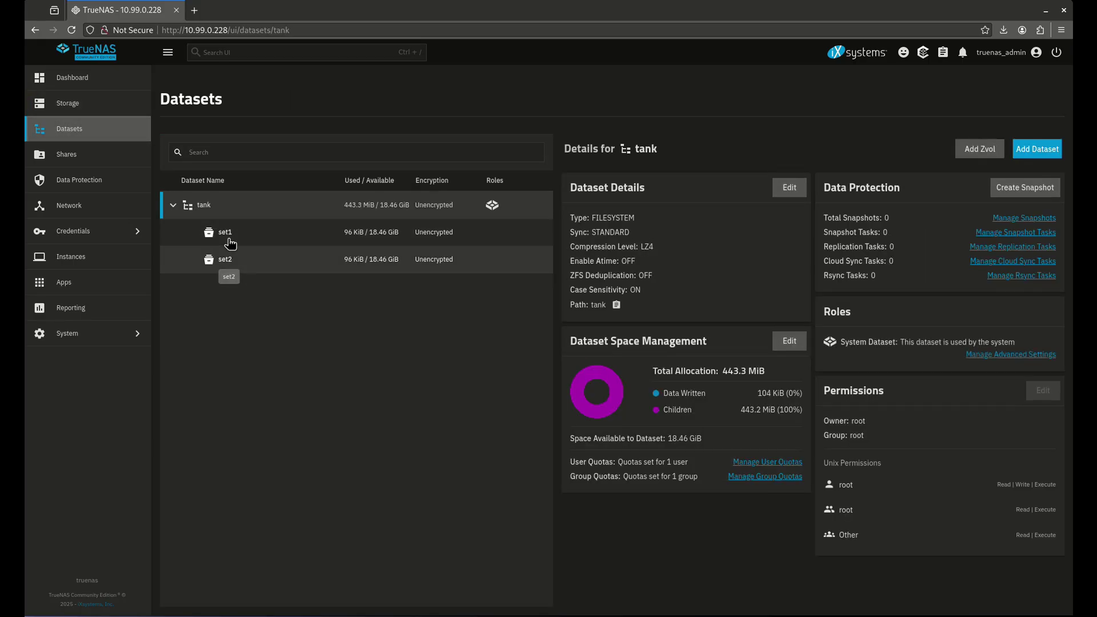
{"action": "left_click", "coordinate": [86, 180]}
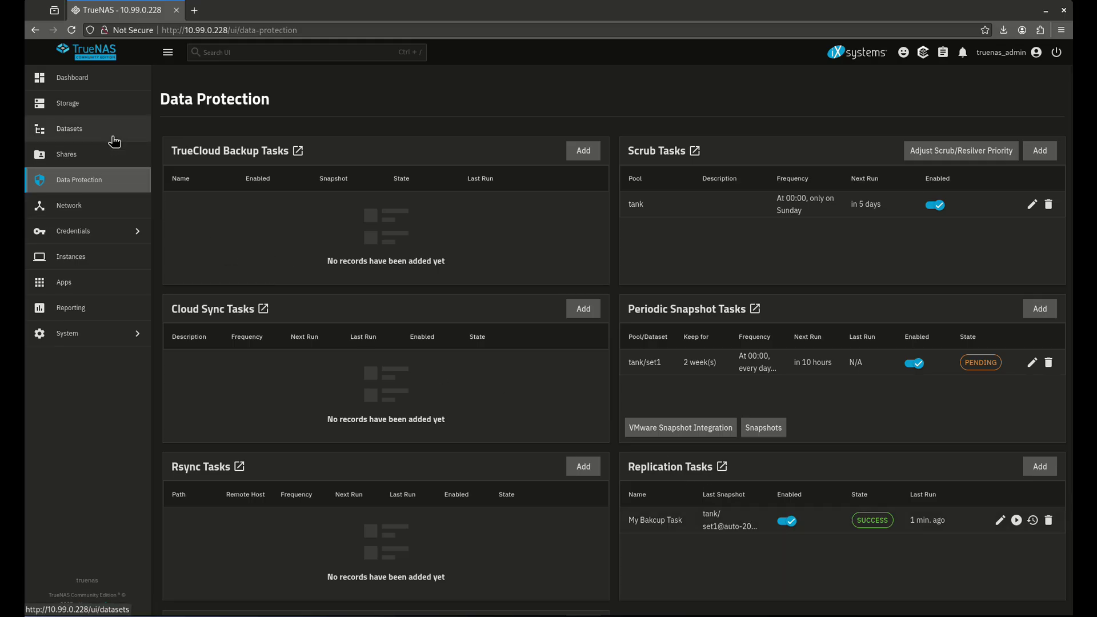
{"action": "left_click", "coordinate": [113, 79]}
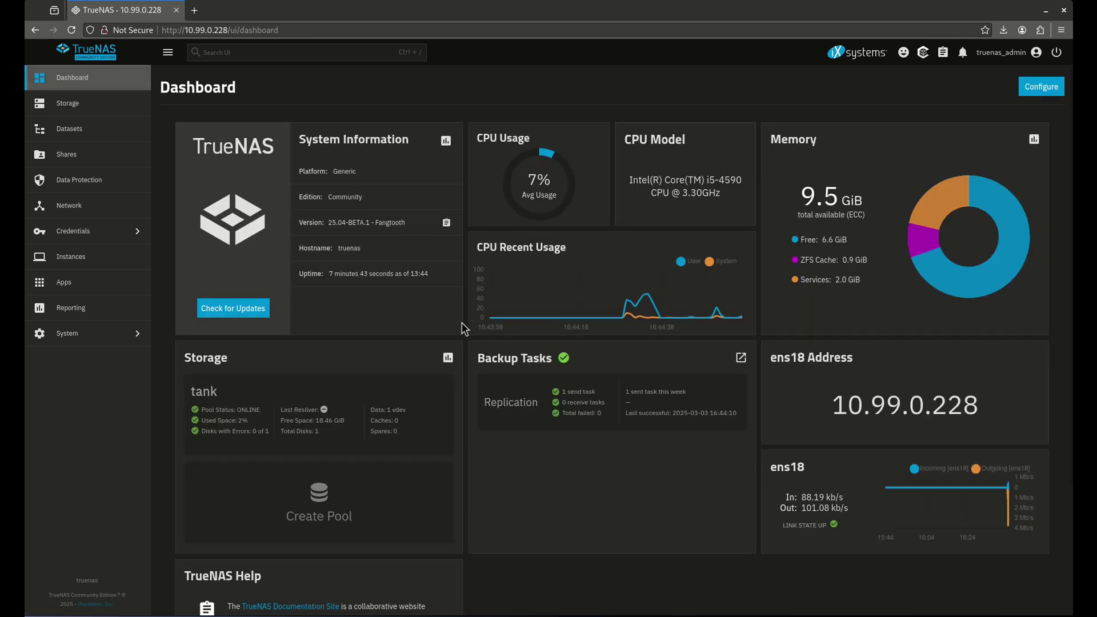
{"action": "scroll", "coordinate": [466, 318], "scroll_direction": "down", "scroll_amount": 3}
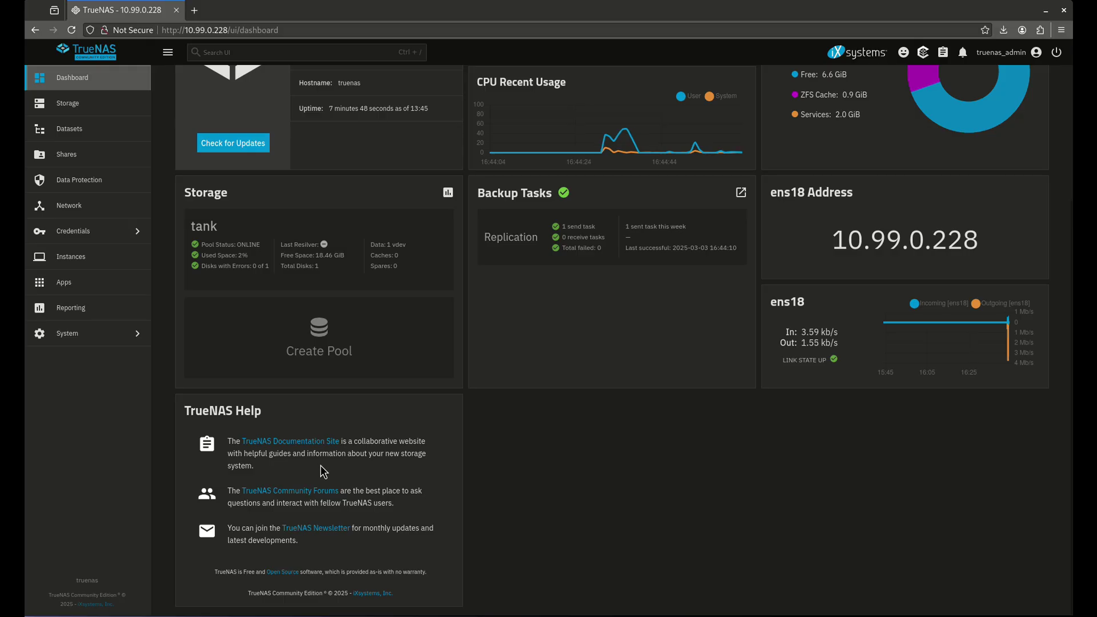
{"action": "left_click", "coordinate": [1006, 54]}
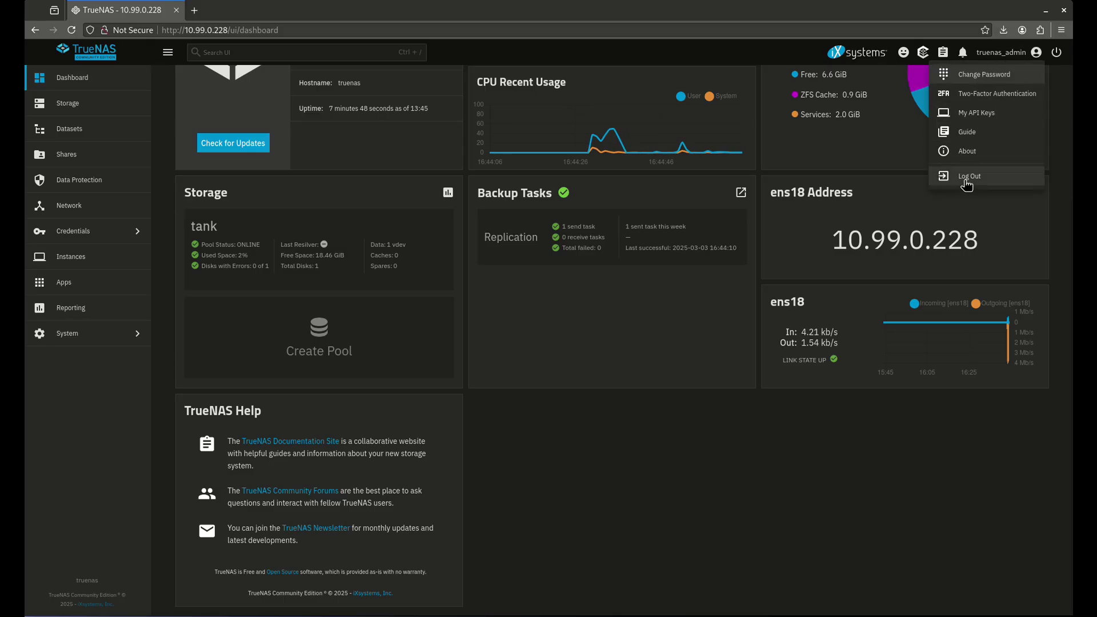
{"action": "left_click", "coordinate": [819, 465]}
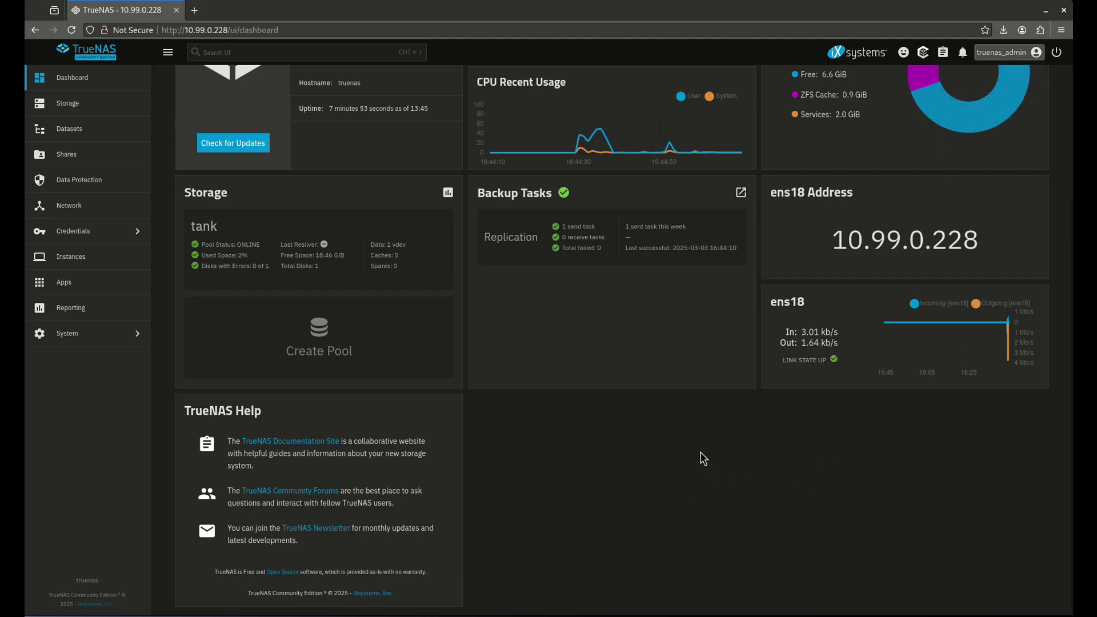
{"action": "scroll", "coordinate": [749, 400], "scroll_direction": "up", "scroll_amount": 3}
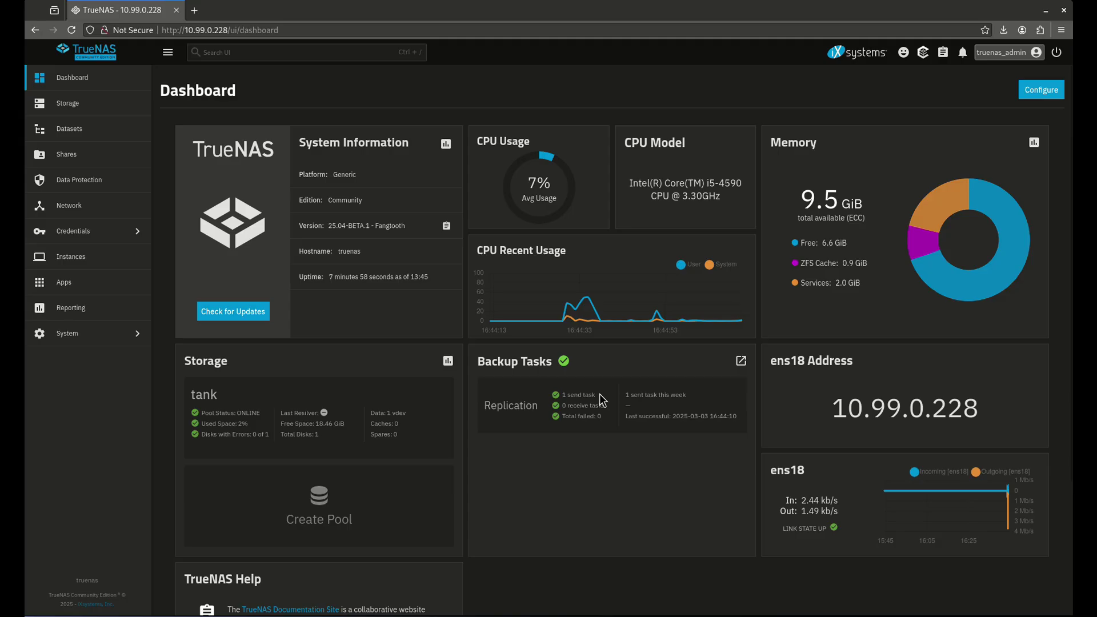
{"action": "mouse_move", "coordinate": [693, 323]}
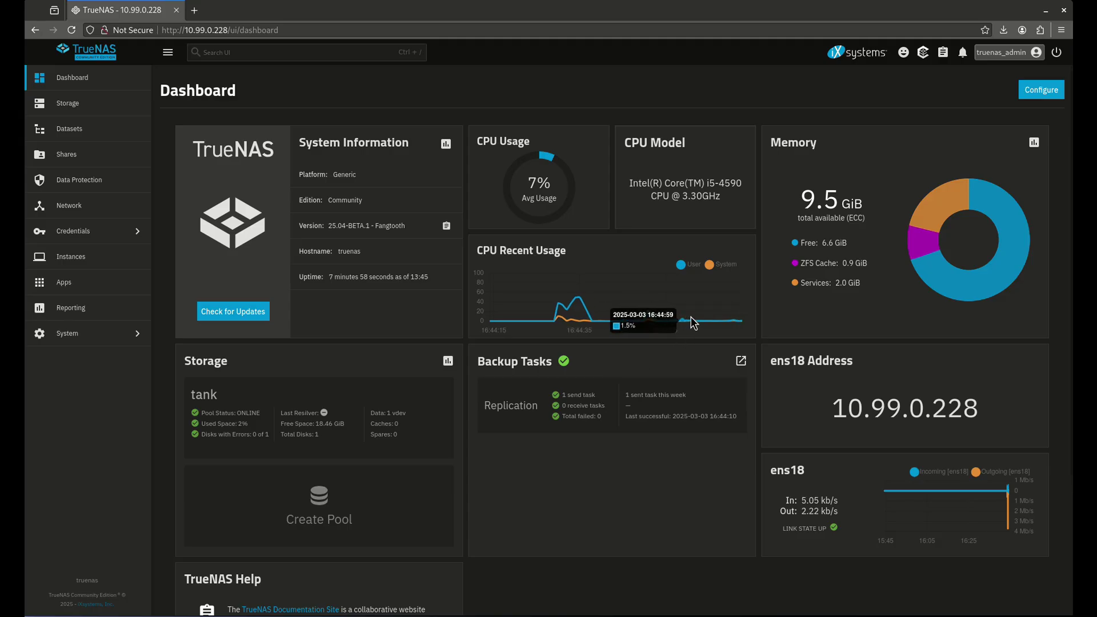
{"action": "left_click", "coordinate": [1042, 90]}
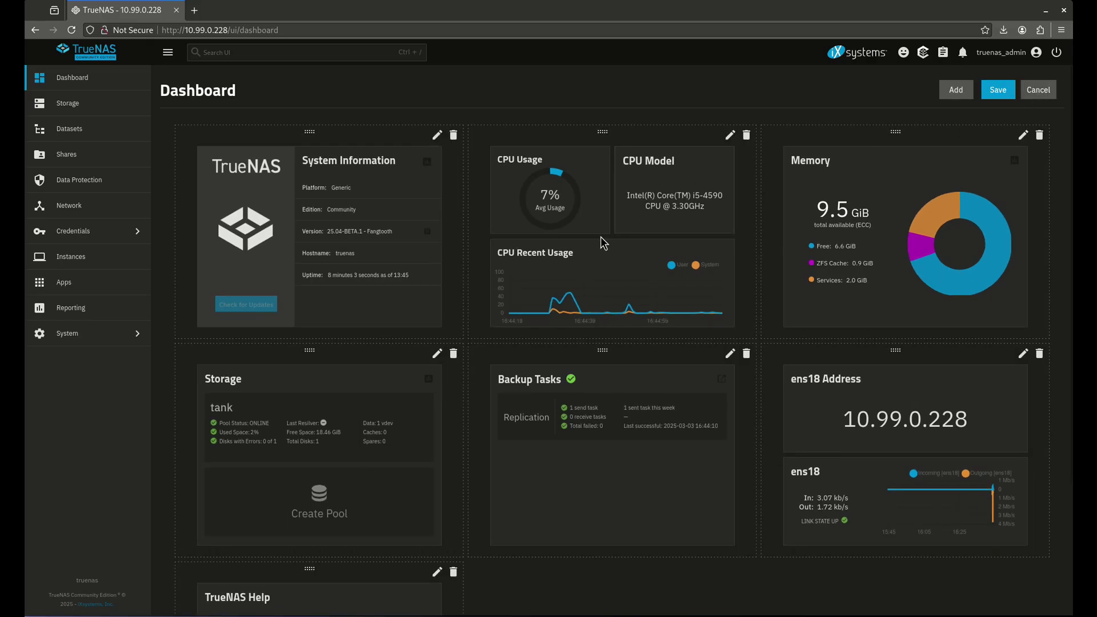
Delete the TrueNAS Help widget, move System Information bottom-right and ens18 top-right, then save.
{"action": "scroll", "coordinate": [742, 217], "scroll_direction": "down", "scroll_amount": 3}
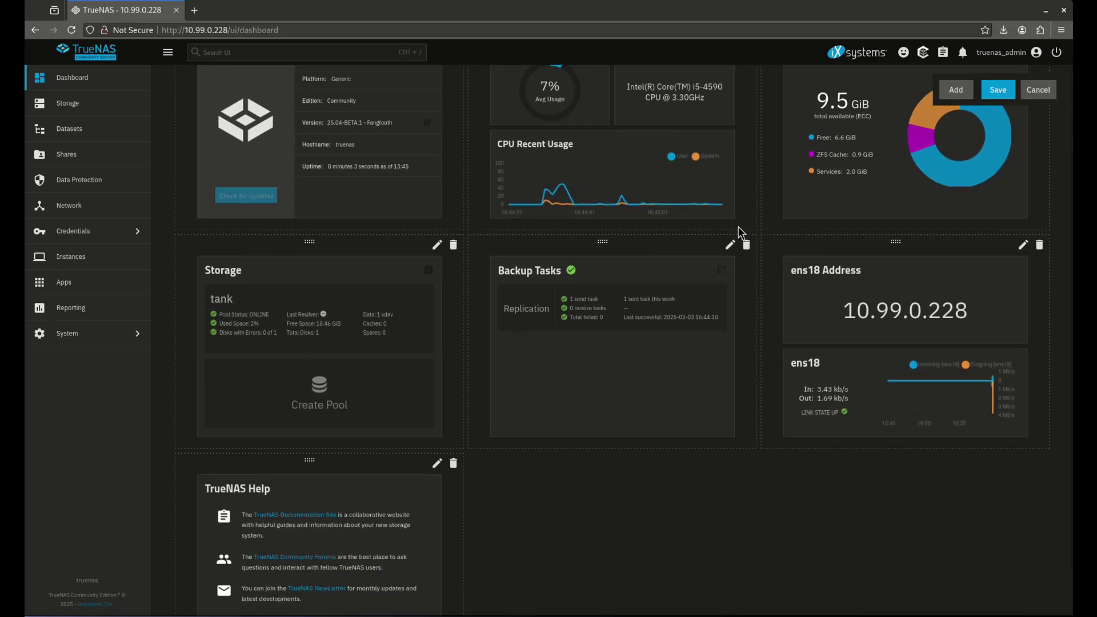
{"action": "left_click", "coordinate": [453, 400]}
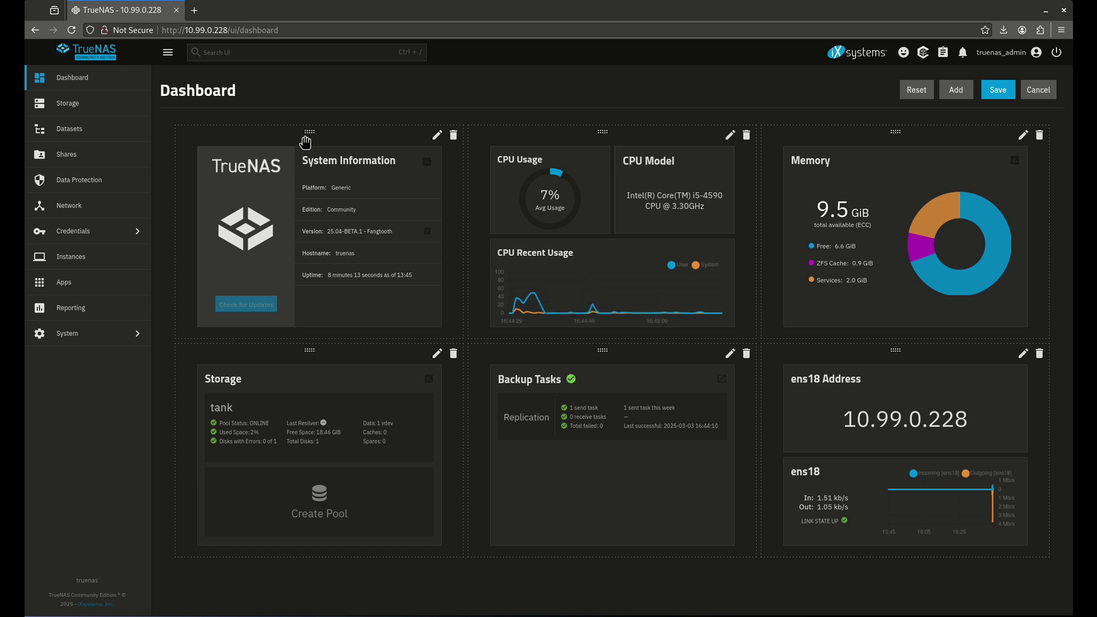
{"action": "left_click_drag", "start_coordinate": [305, 142], "coordinate": [863, 349]}
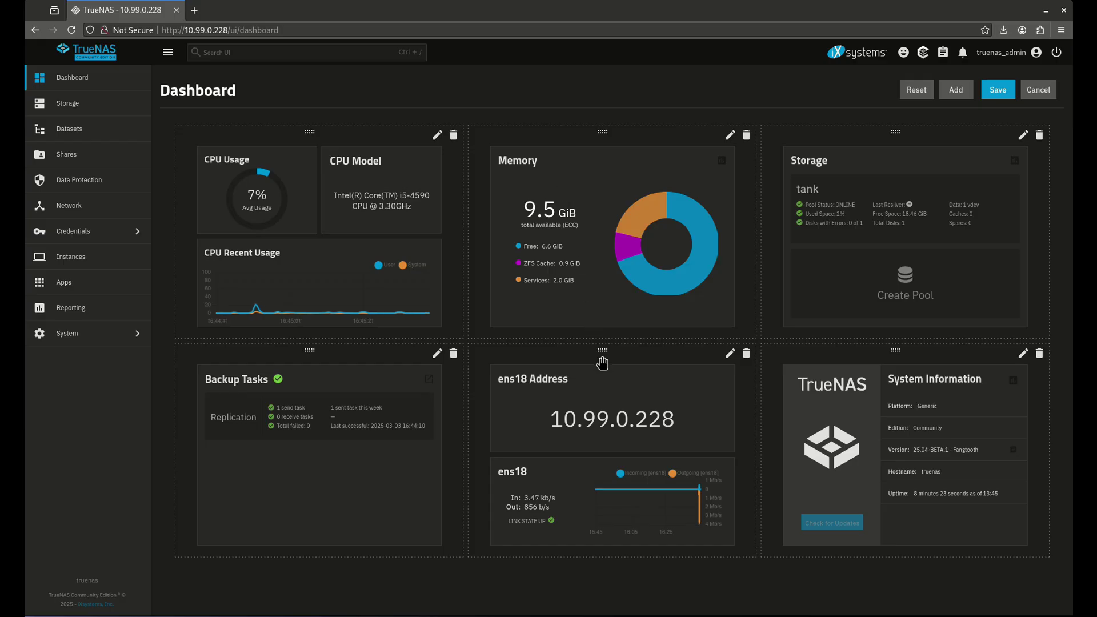
{"action": "left_click_drag", "start_coordinate": [602, 364], "coordinate": [882, 149]}
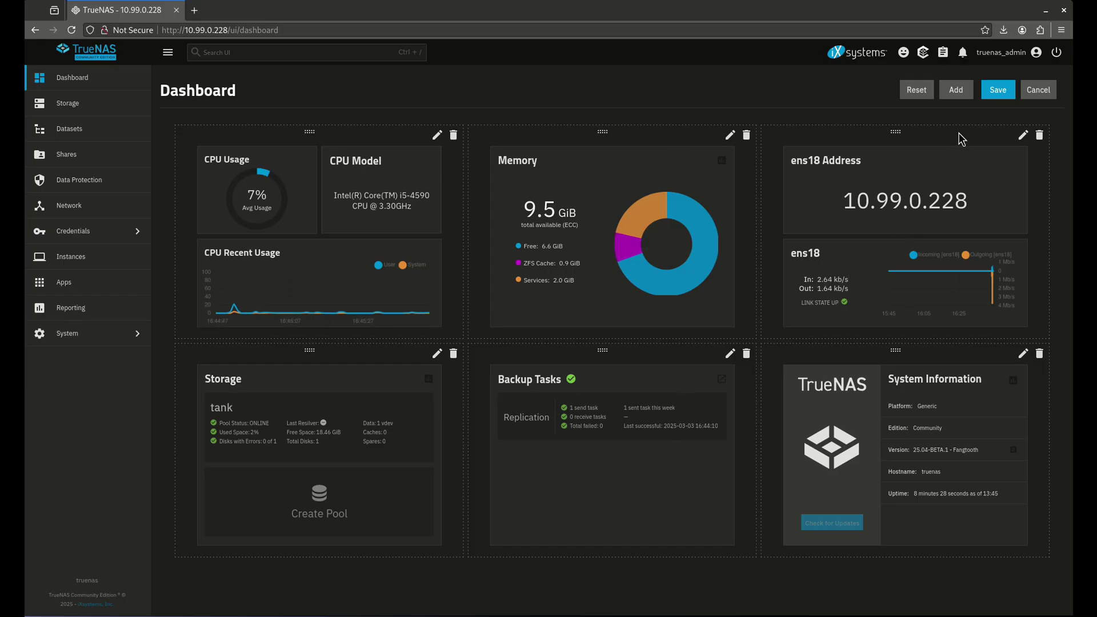
{"action": "left_click", "coordinate": [989, 93]}
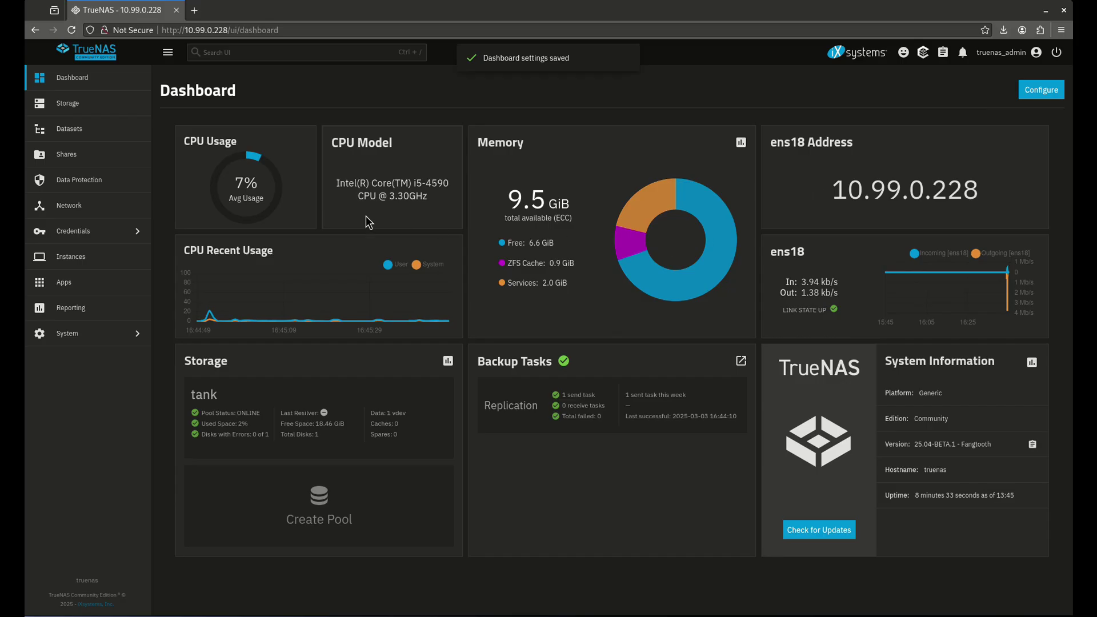
Add an Apps widget for sonarr, after briefly trying the Custom Arbitrary Text type.
{"action": "left_click", "coordinate": [1042, 89]}
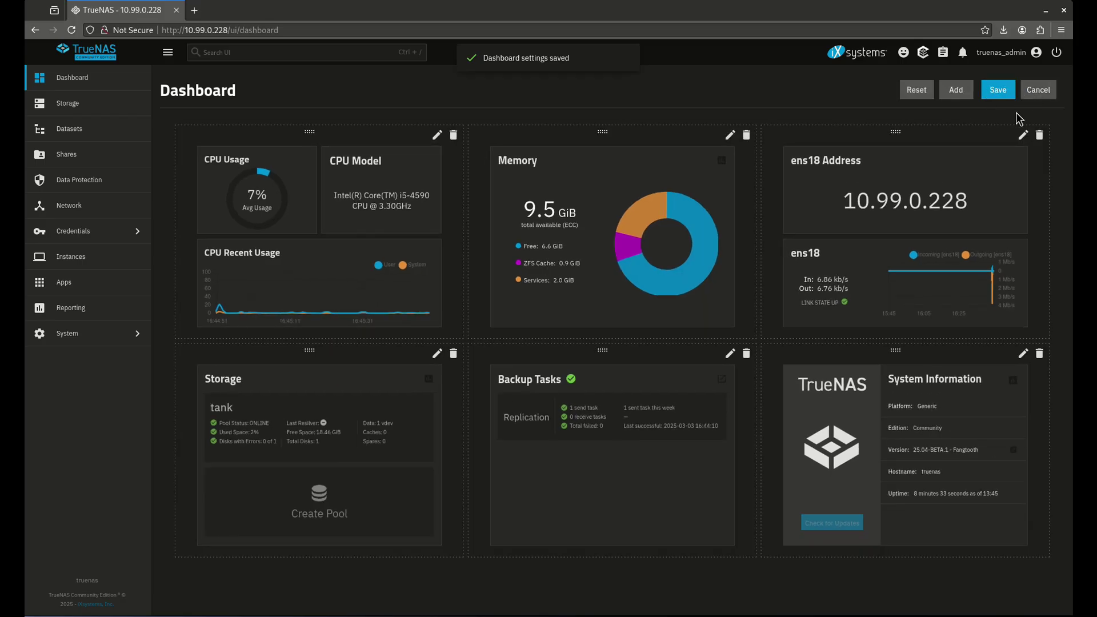
{"action": "left_click", "coordinate": [957, 91]}
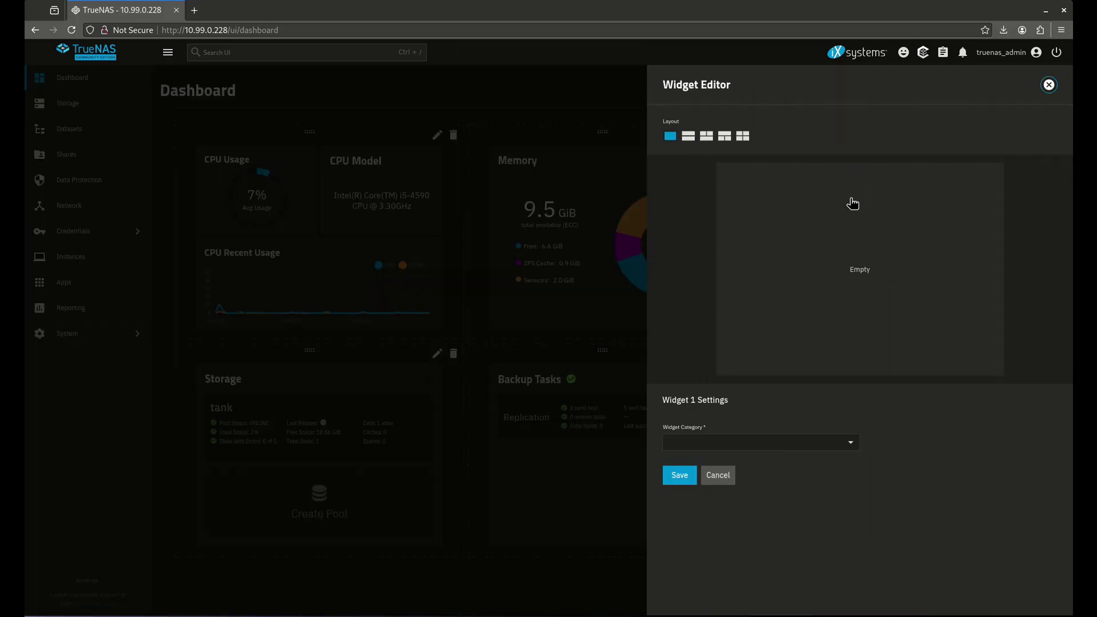
{"action": "left_click", "coordinate": [755, 446]}
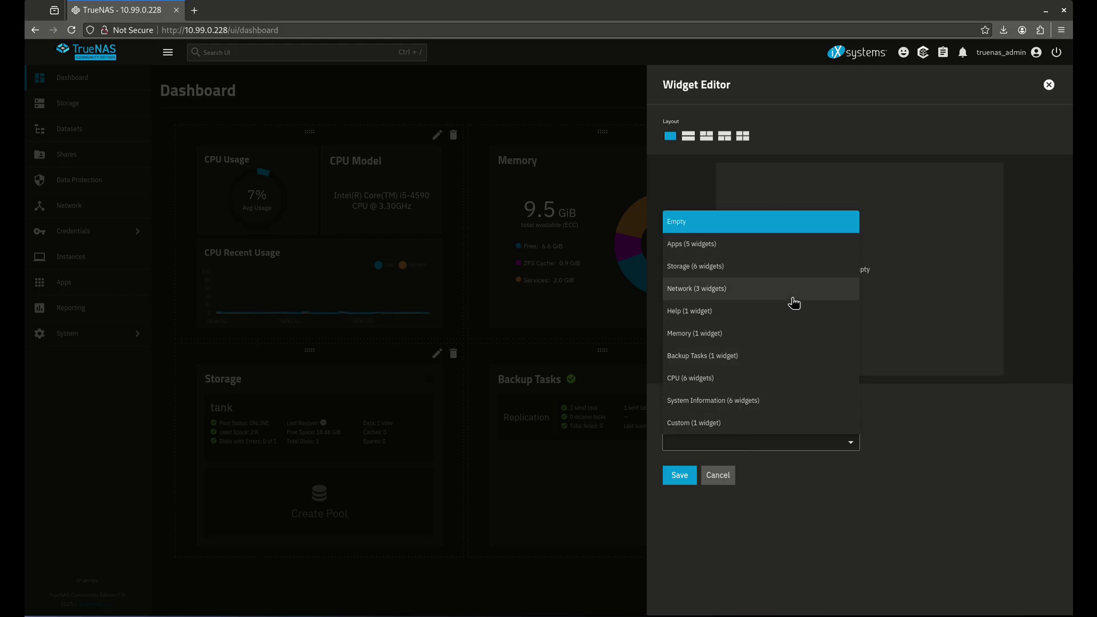
{"action": "left_click", "coordinate": [733, 426]}
{"action": "scroll", "coordinate": [893, 476], "scroll_direction": "down", "scroll_amount": 2}
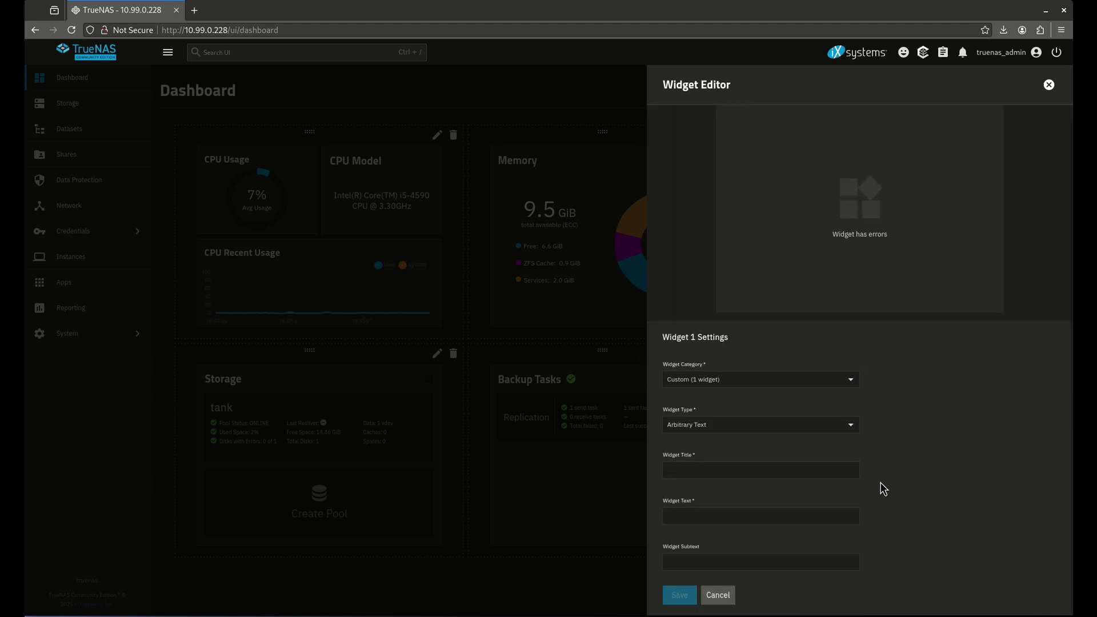
{"action": "left_click", "coordinate": [762, 426]}
{"action": "left_click", "coordinate": [759, 469]}
{"action": "left_click", "coordinate": [749, 478]}
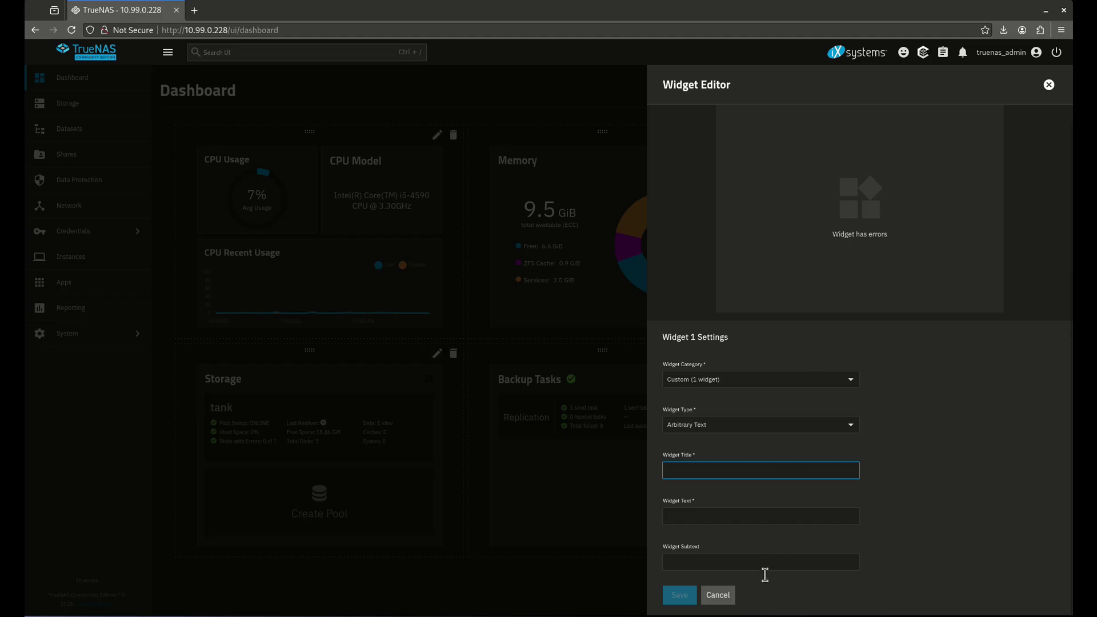
{"action": "left_click", "coordinate": [734, 386]}
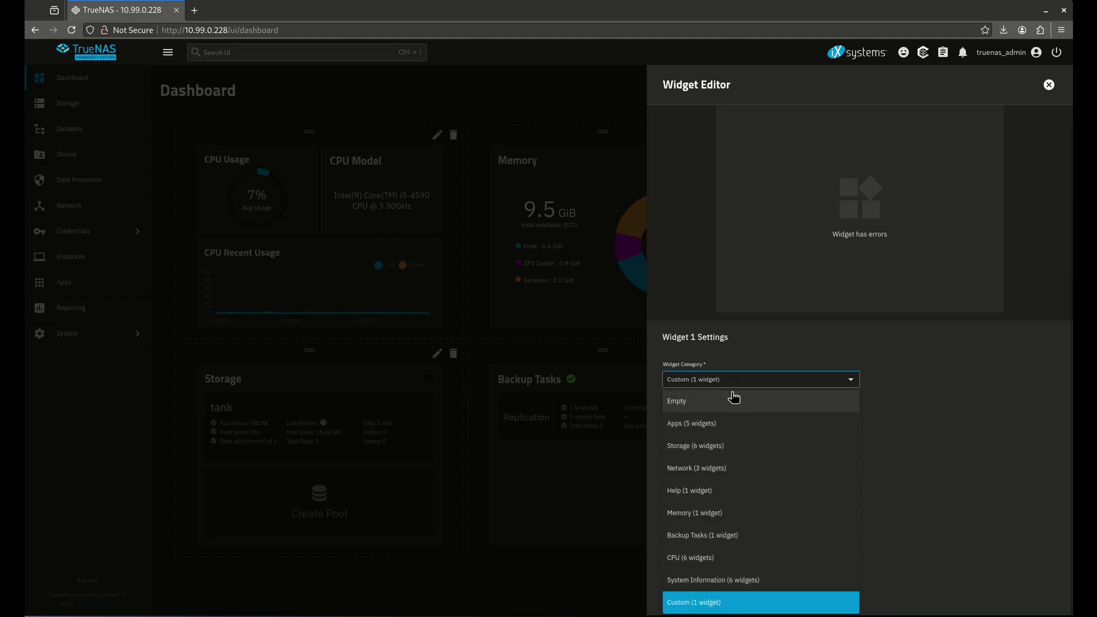
{"action": "left_click", "coordinate": [722, 426]}
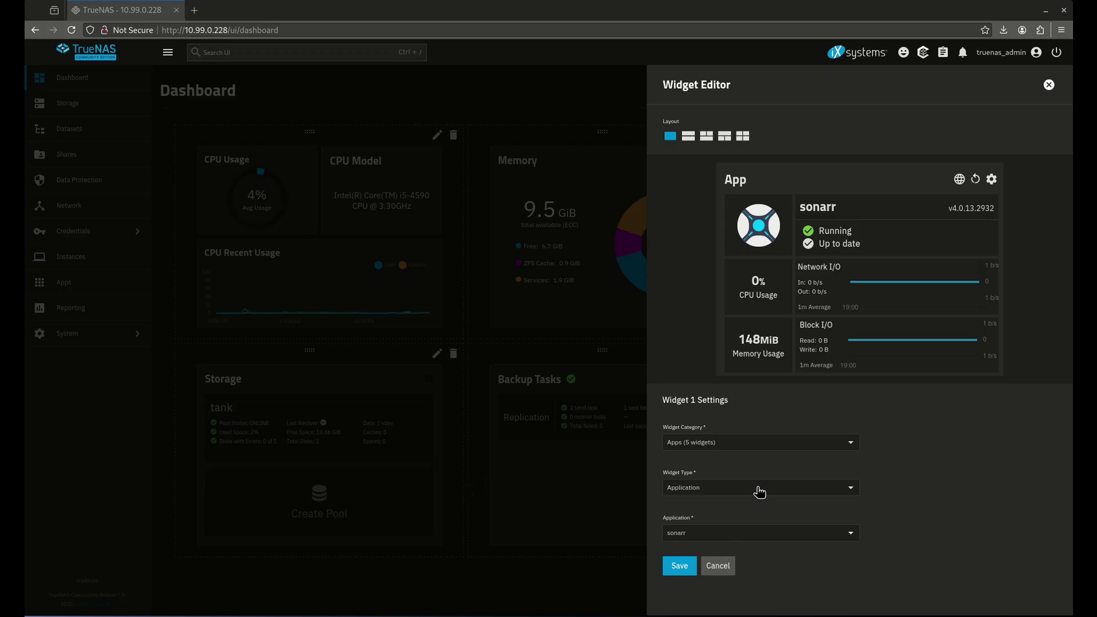
{"action": "left_click", "coordinate": [709, 532]}
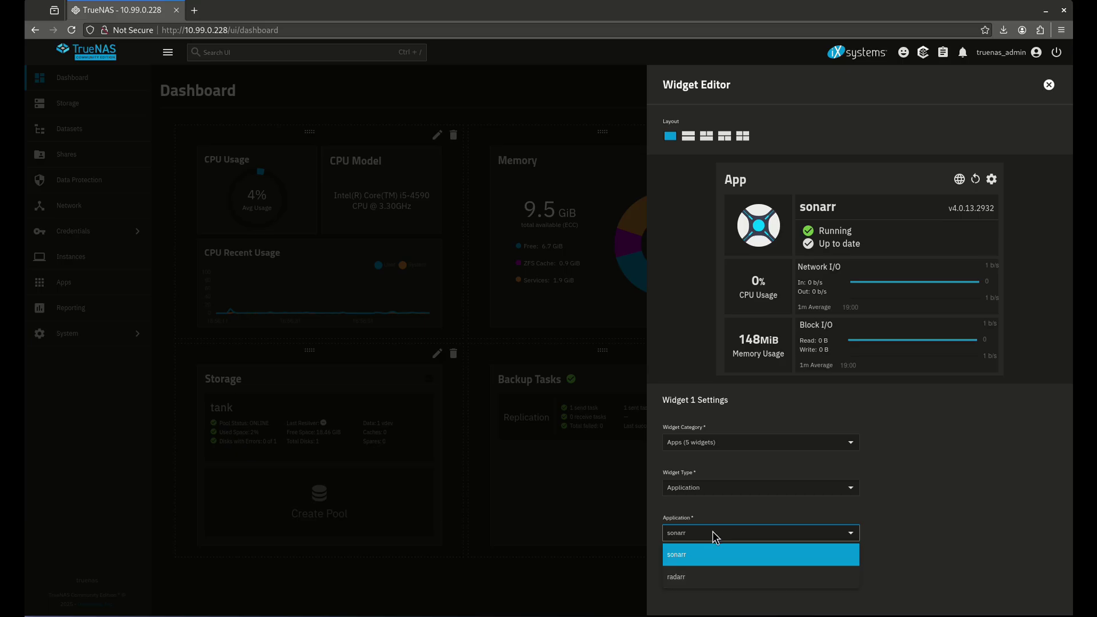
{"action": "left_click", "coordinate": [703, 555]}
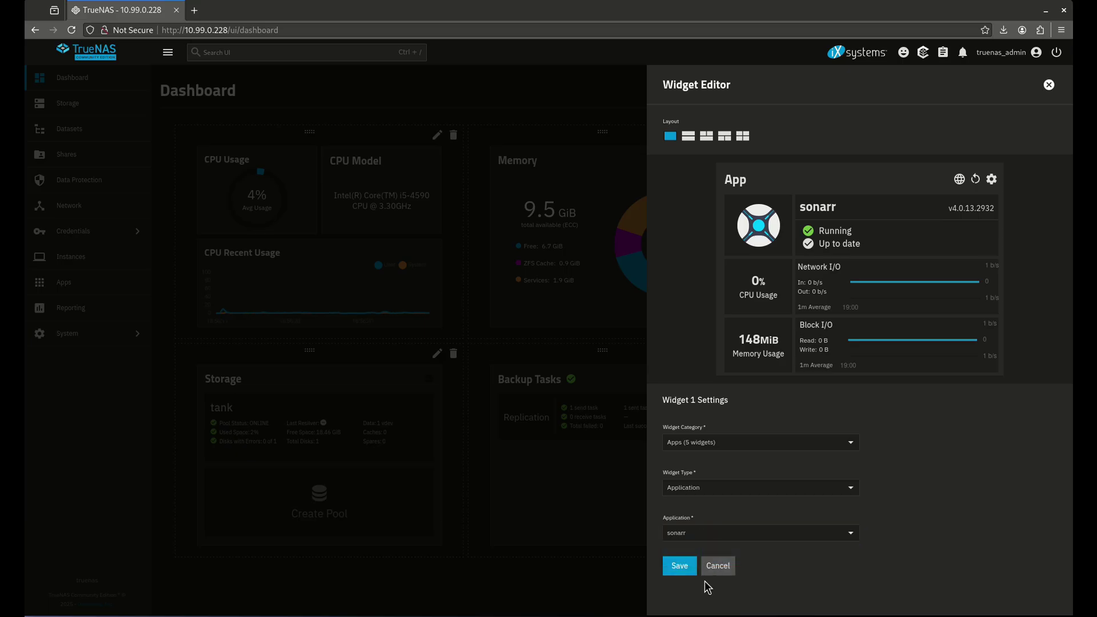
{"action": "left_click", "coordinate": [680, 568]}
{"action": "scroll", "coordinate": [629, 551], "scroll_direction": "down", "scroll_amount": 3}
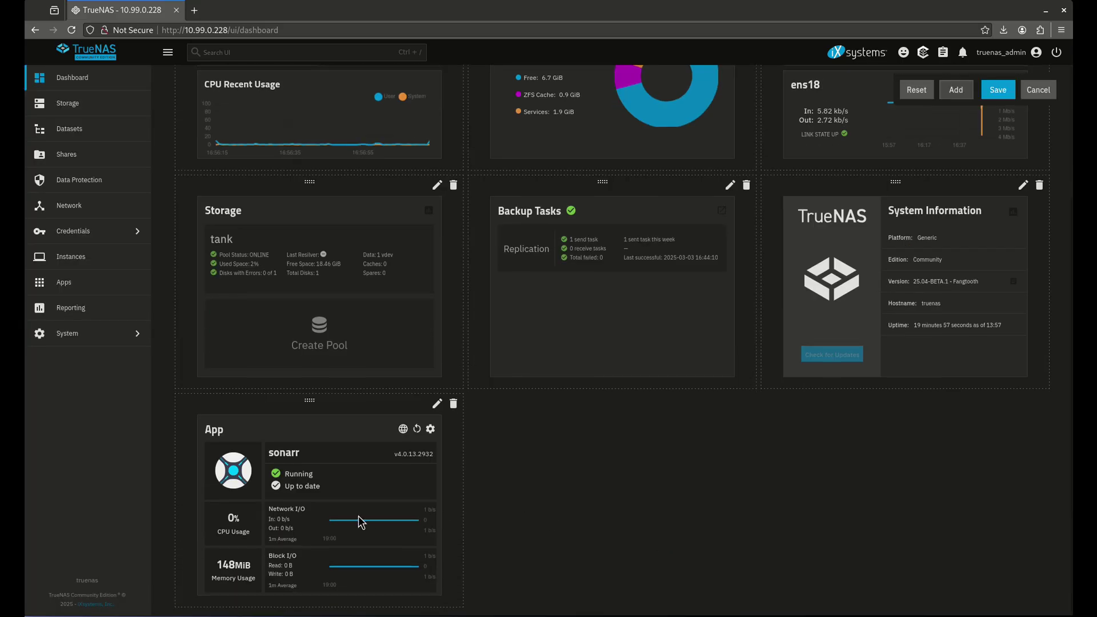
{"action": "scroll", "coordinate": [359, 516], "scroll_direction": "up", "scroll_amount": 3}
Add a second Apps widget showing radarr.
{"action": "left_click", "coordinate": [956, 92]}
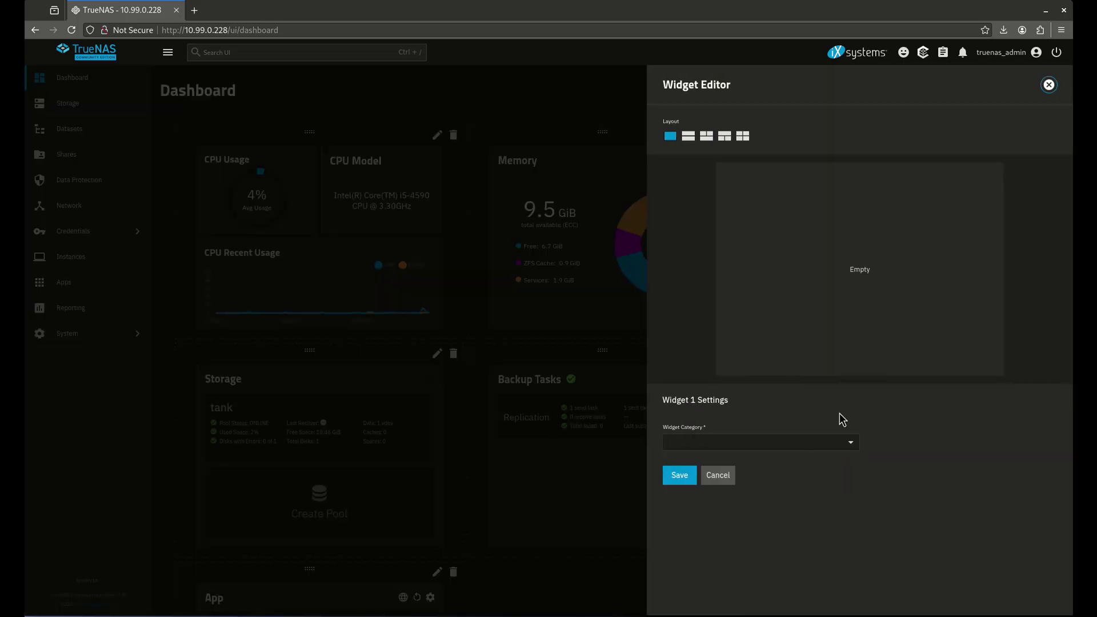
{"action": "left_click", "coordinate": [752, 443]}
{"action": "left_click", "coordinate": [715, 245]}
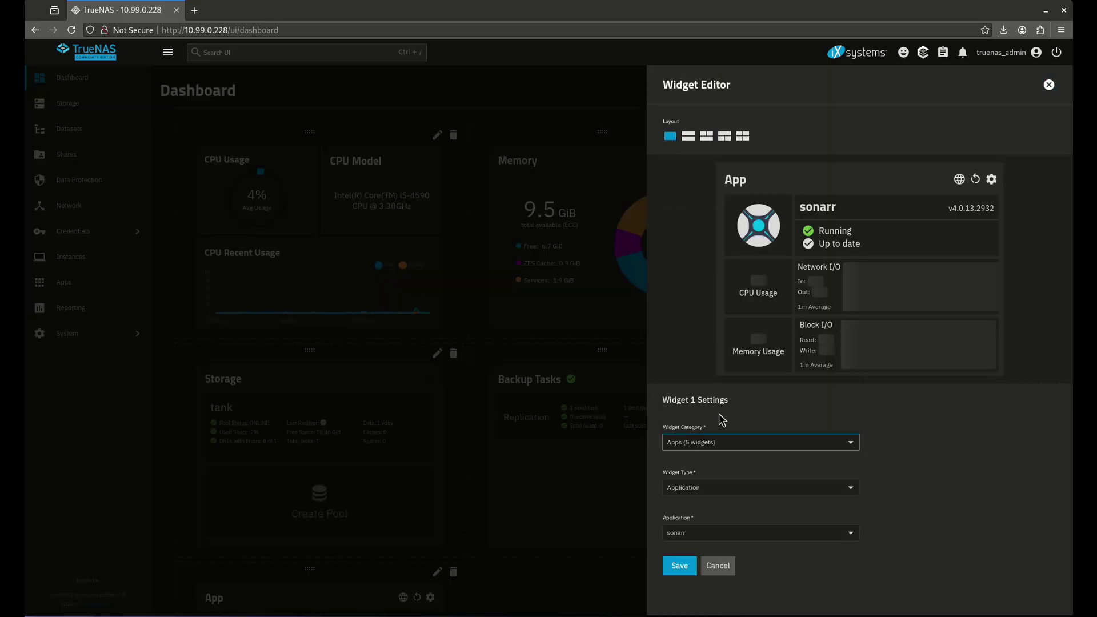
{"action": "left_click", "coordinate": [722, 534]}
{"action": "left_click", "coordinate": [705, 578]}
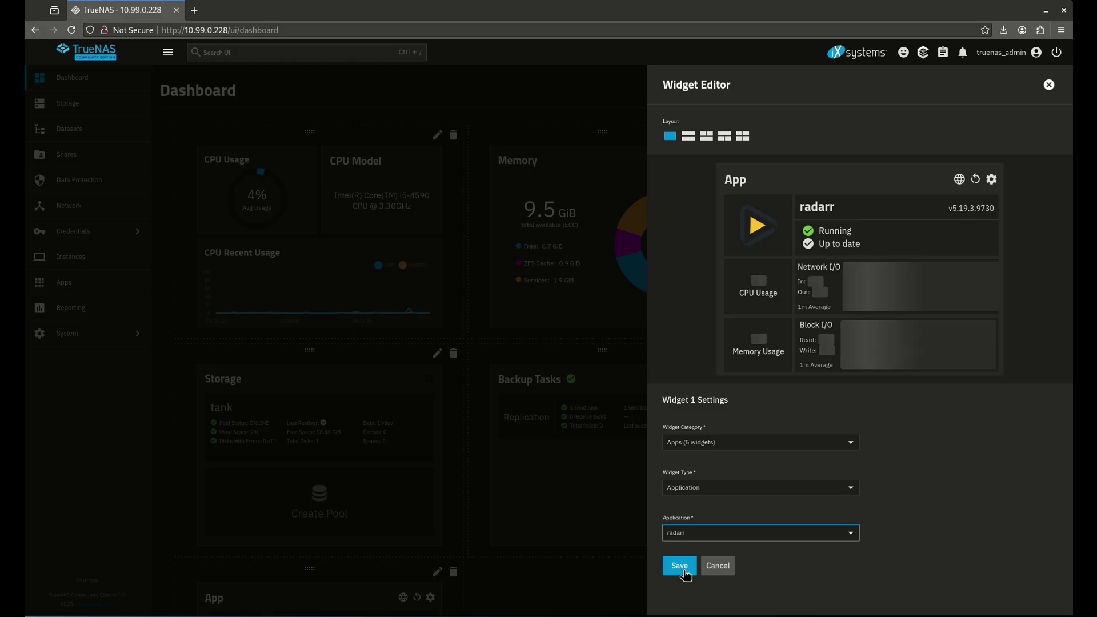
{"action": "left_click", "coordinate": [678, 568]}
Move the sonarr and radarr widgets up into the second row and save the layout.
{"action": "scroll", "coordinate": [727, 493], "scroll_direction": "down", "scroll_amount": 2}
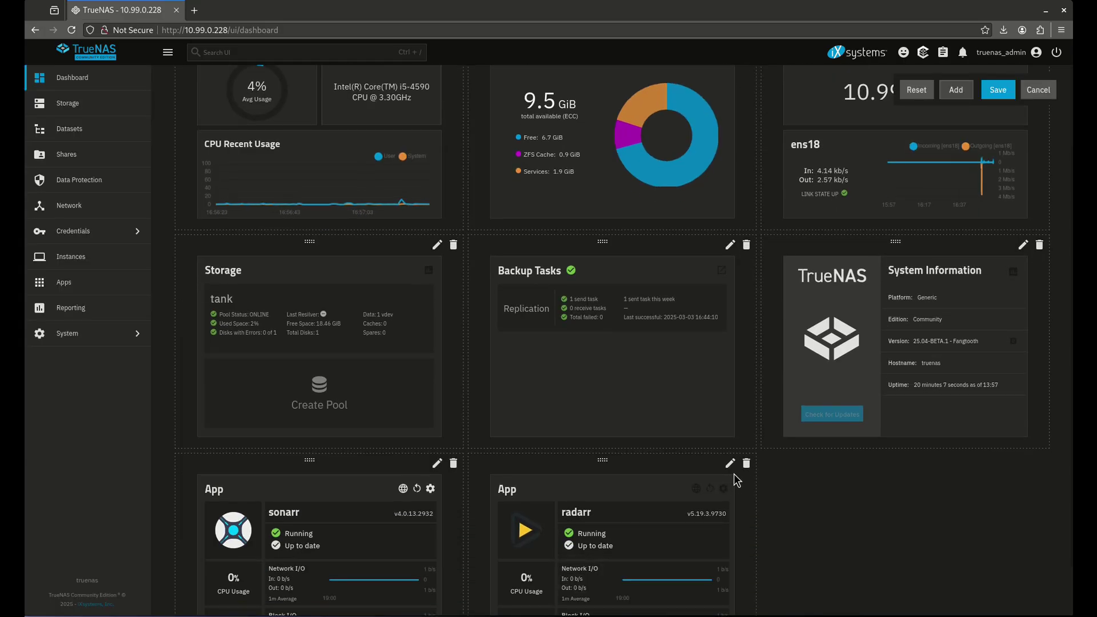
{"action": "scroll", "coordinate": [490, 502], "scroll_direction": "up", "scroll_amount": 2}
{"action": "scroll", "coordinate": [420, 516], "scroll_direction": "down", "scroll_amount": 3}
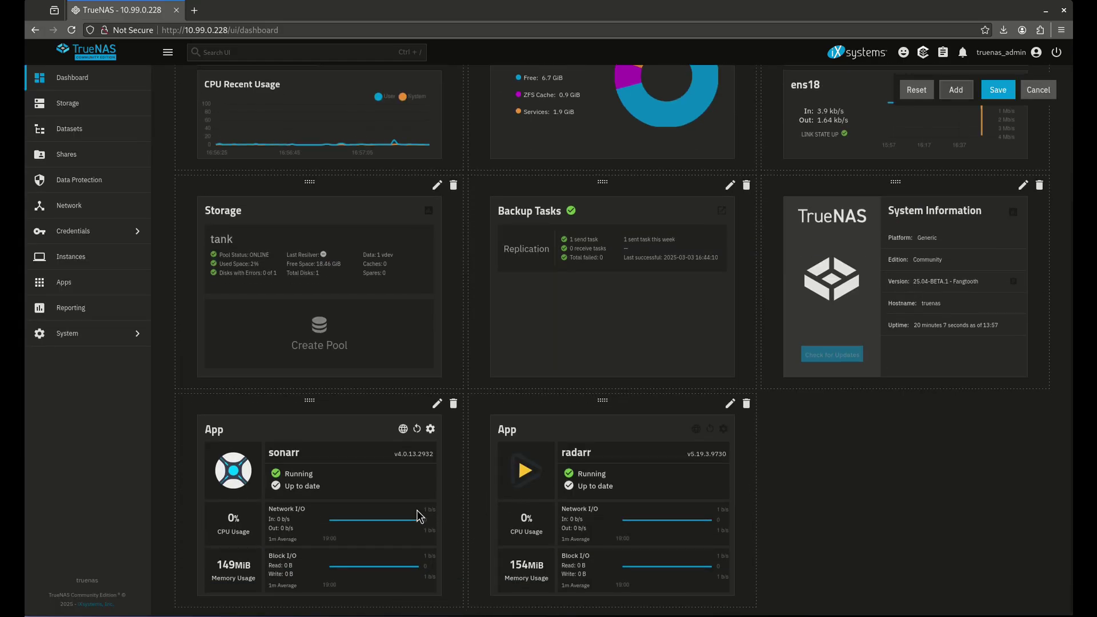
{"action": "left_click_drag", "start_coordinate": [420, 516], "coordinate": [325, 289]}
{"action": "left_click_drag", "start_coordinate": [314, 403], "coordinate": [309, 210]}
{"action": "left_click_drag", "start_coordinate": [603, 400], "coordinate": [598, 212]}
{"action": "left_click", "coordinate": [1012, 90]}
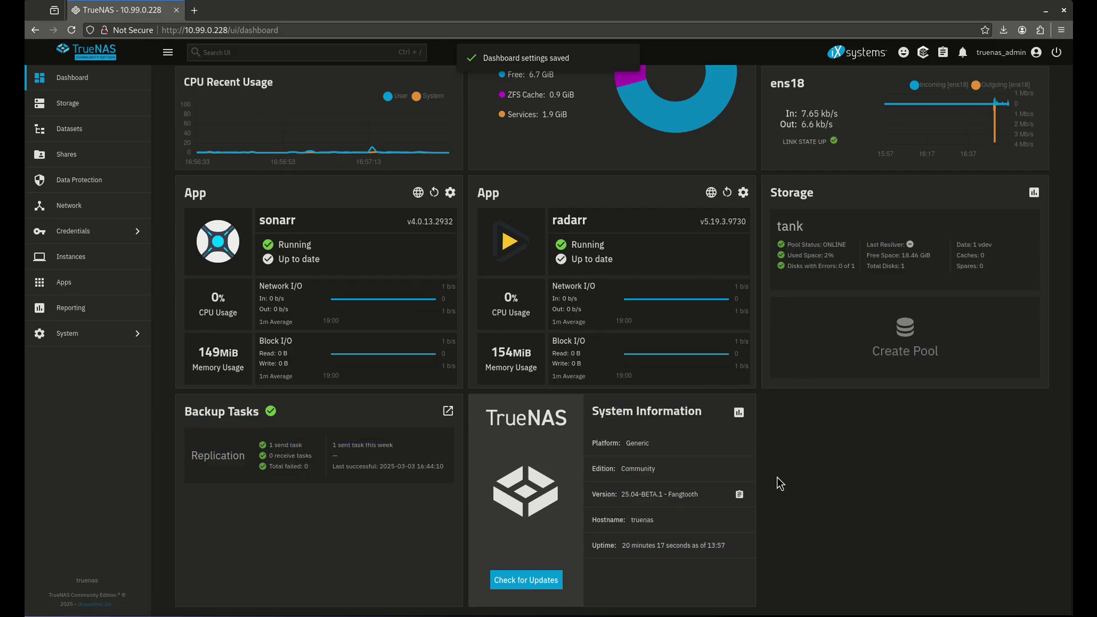
{"action": "scroll", "coordinate": [762, 455], "scroll_direction": "up", "scroll_amount": 3}
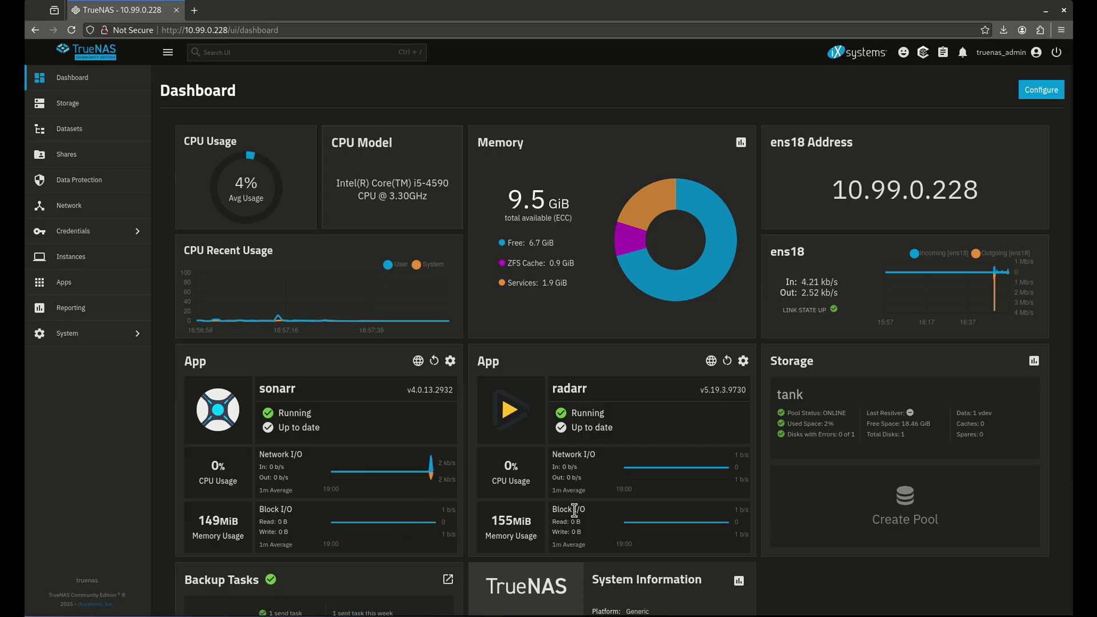
Add a new widget and preview the Storage category's Pool Usage, Storage and Pool types.
{"action": "left_click", "coordinate": [1033, 93]}
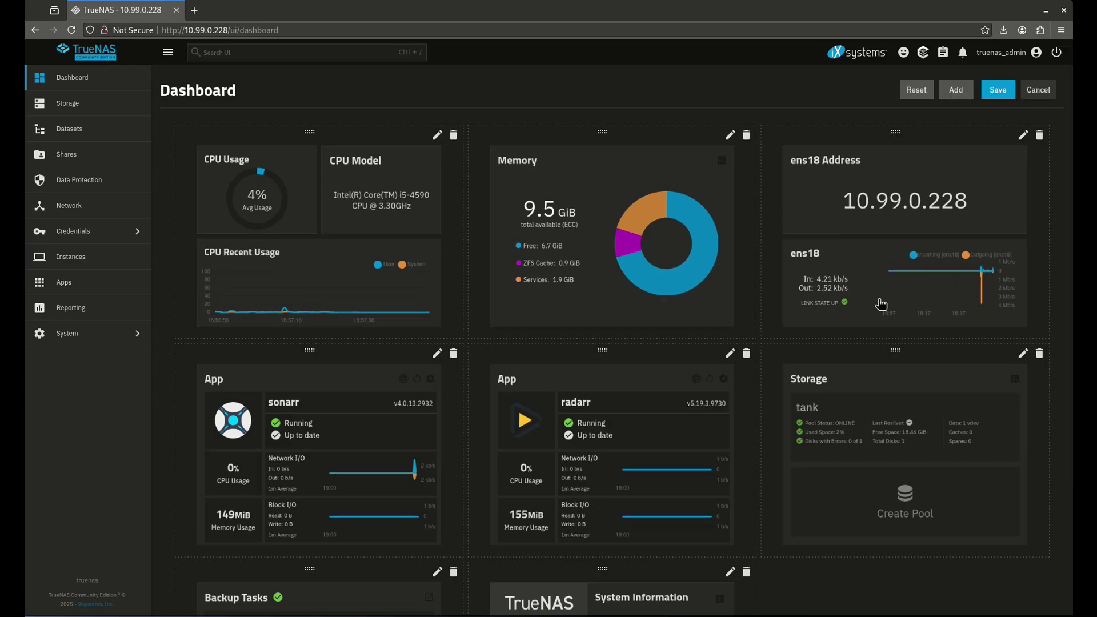
{"action": "left_click", "coordinate": [951, 89]}
{"action": "left_click", "coordinate": [716, 446]}
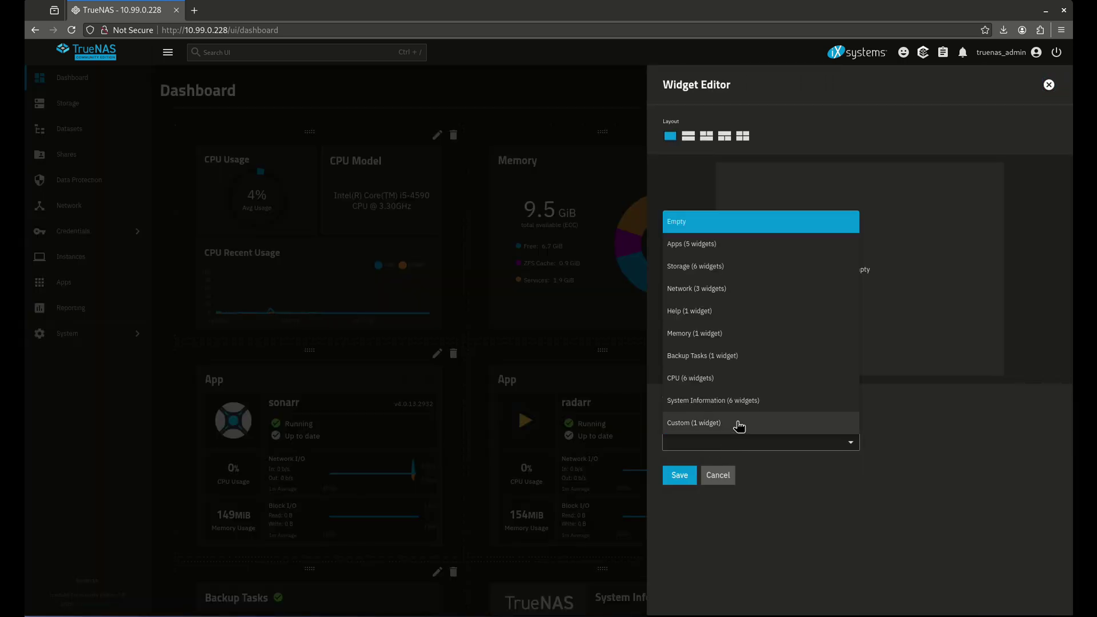
{"action": "left_click", "coordinate": [750, 268]}
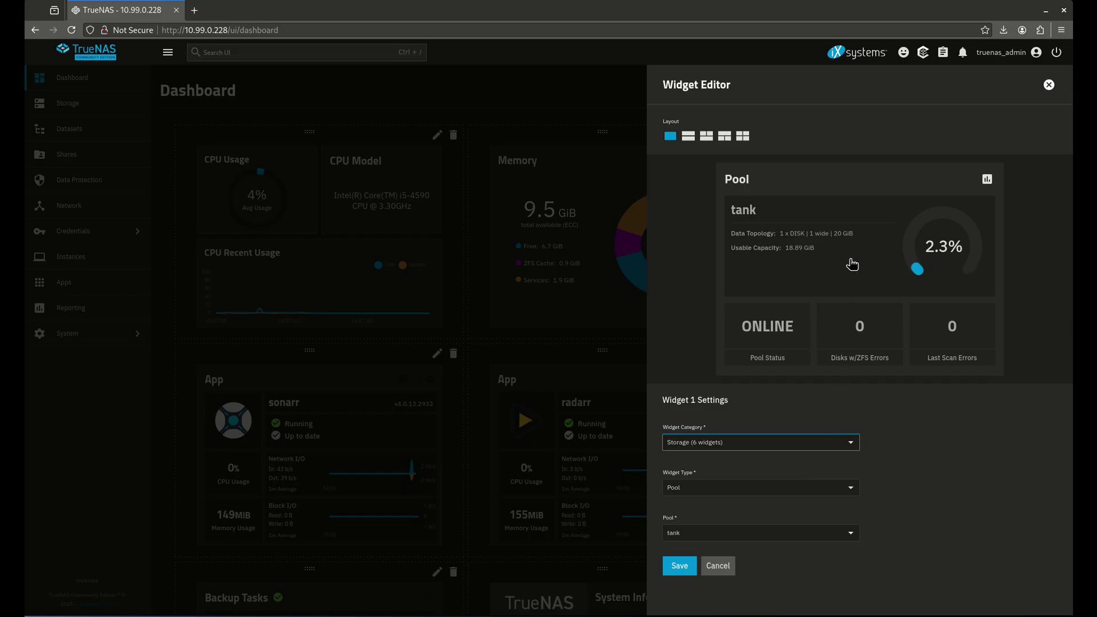
{"action": "left_click", "coordinate": [721, 493]}
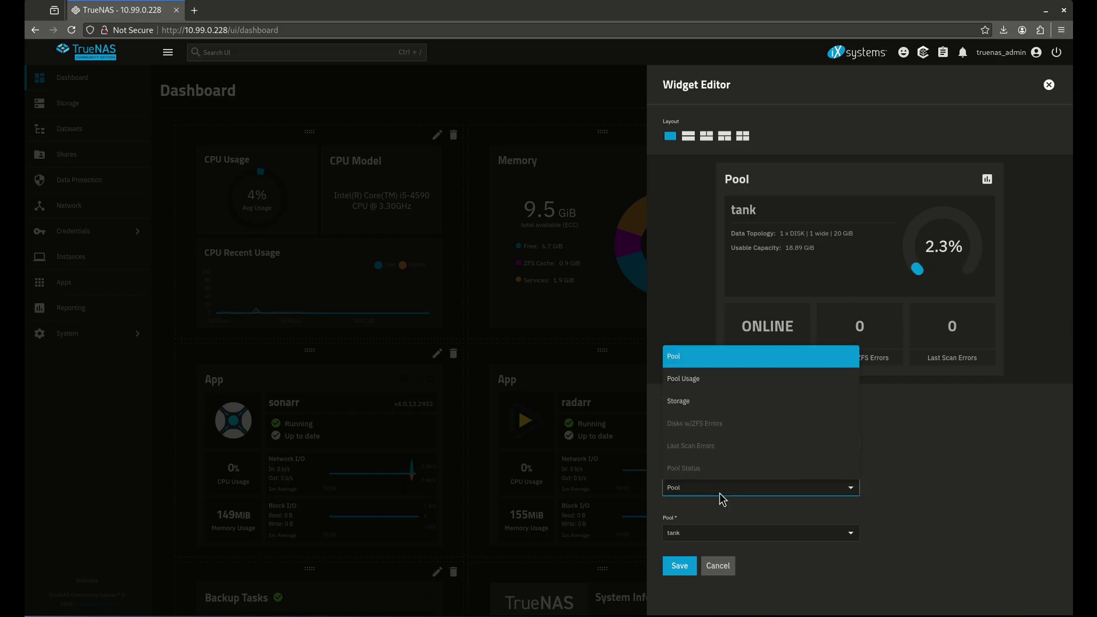
{"action": "left_click", "coordinate": [708, 382]}
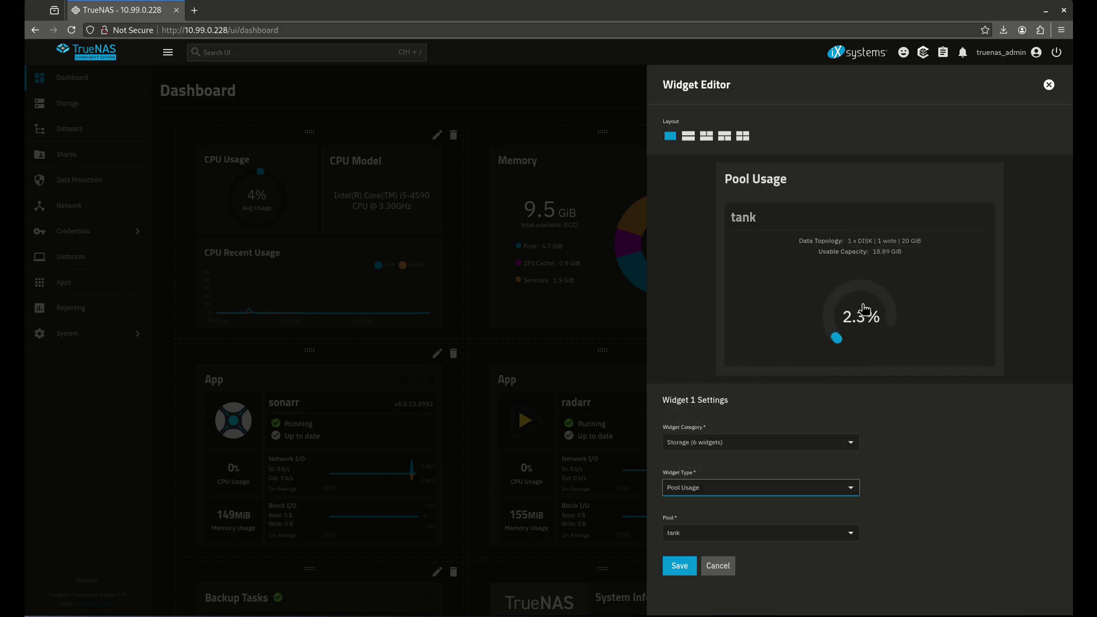
{"action": "left_click", "coordinate": [778, 489]}
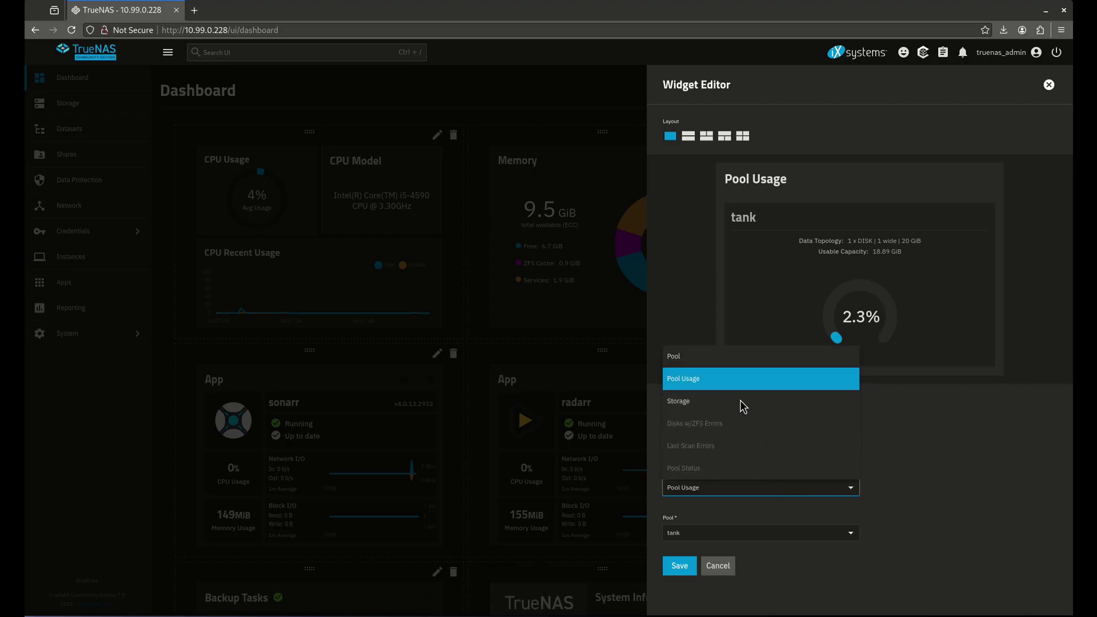
{"action": "left_click", "coordinate": [739, 402]}
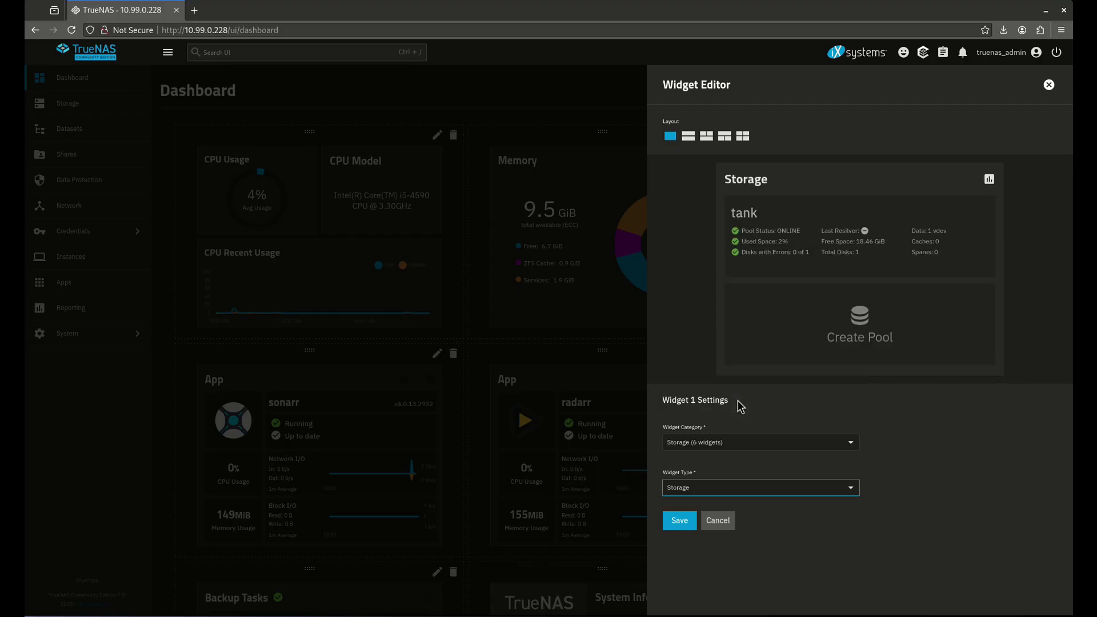
{"action": "left_click", "coordinate": [750, 488]}
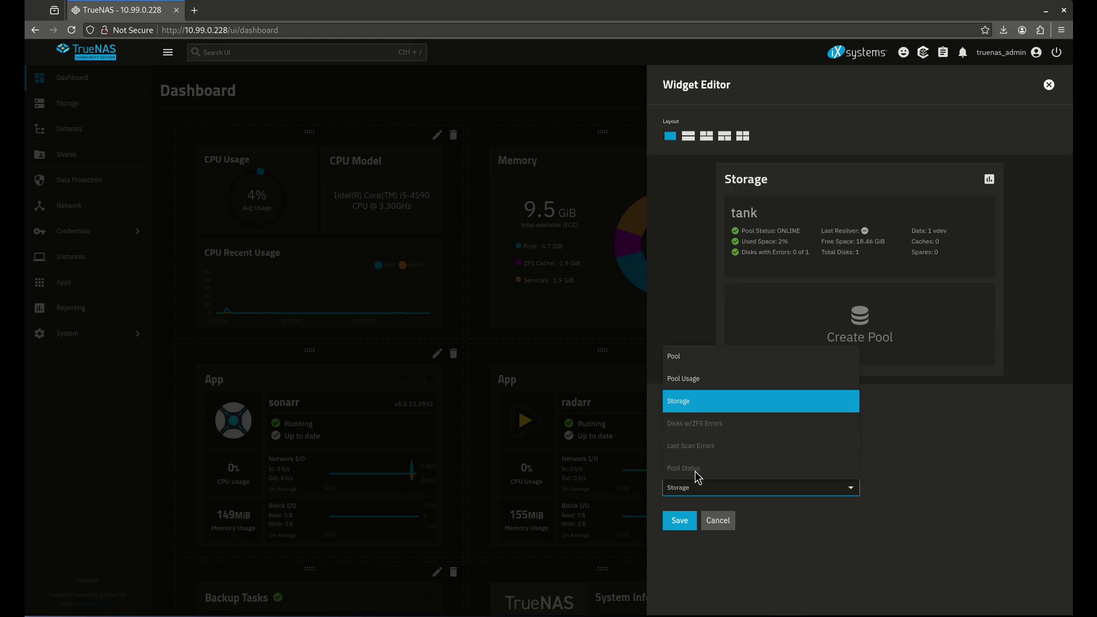
{"action": "left_click", "coordinate": [698, 357]}
Change the widget category to Network, previewing the ens18 interface.
{"action": "left_click", "coordinate": [725, 444]}
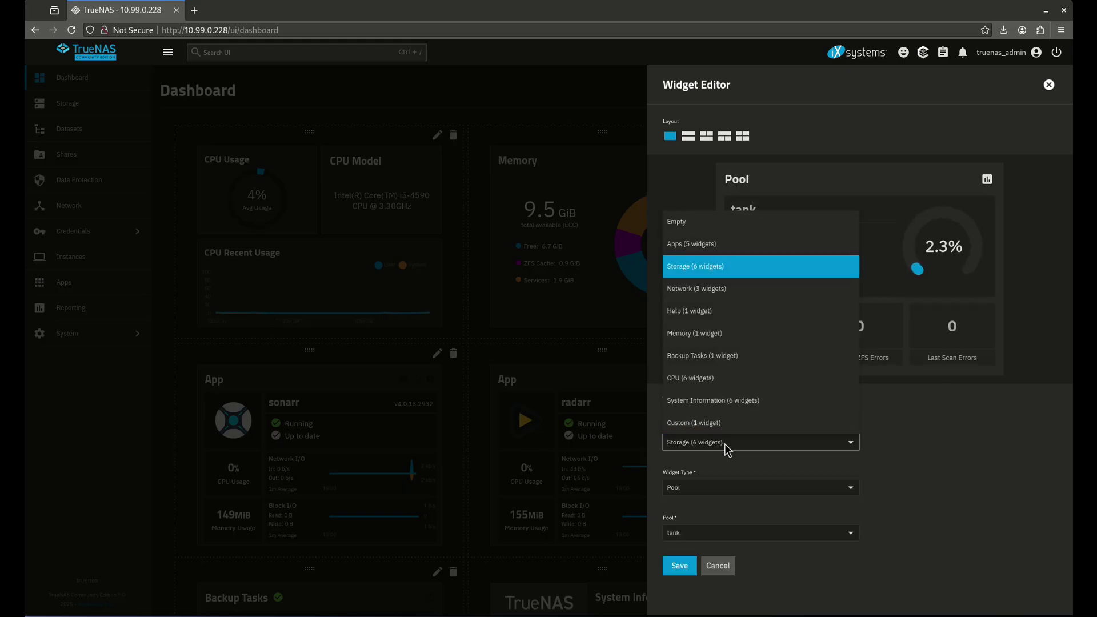
{"action": "left_click", "coordinate": [725, 444]}
{"action": "left_click", "coordinate": [732, 486]}
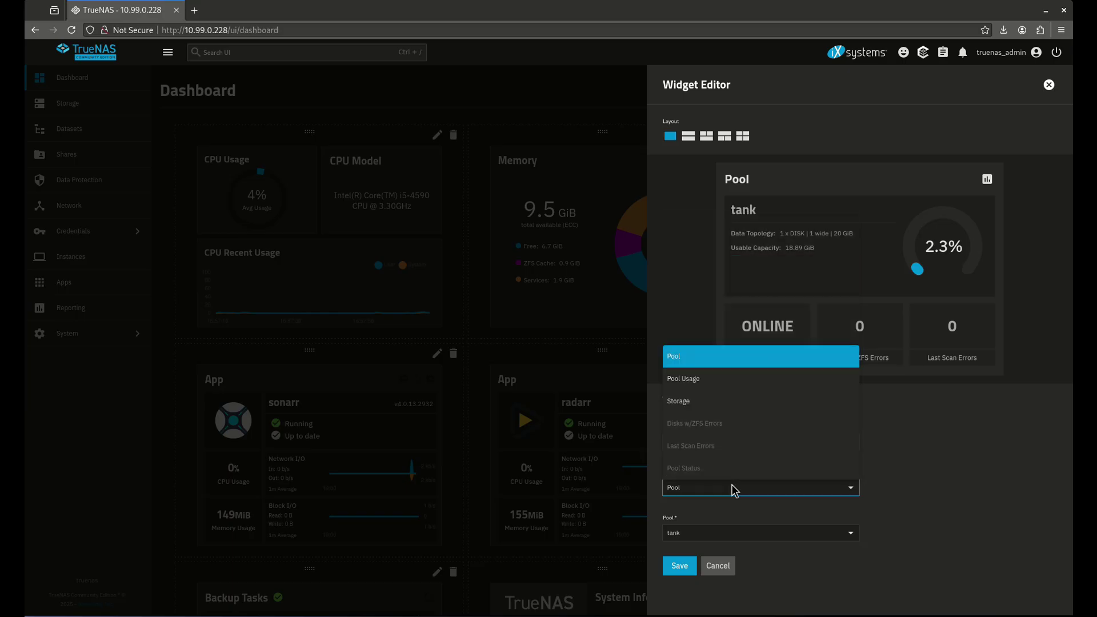
{"action": "left_click", "coordinate": [732, 487]}
{"action": "left_click", "coordinate": [726, 443]}
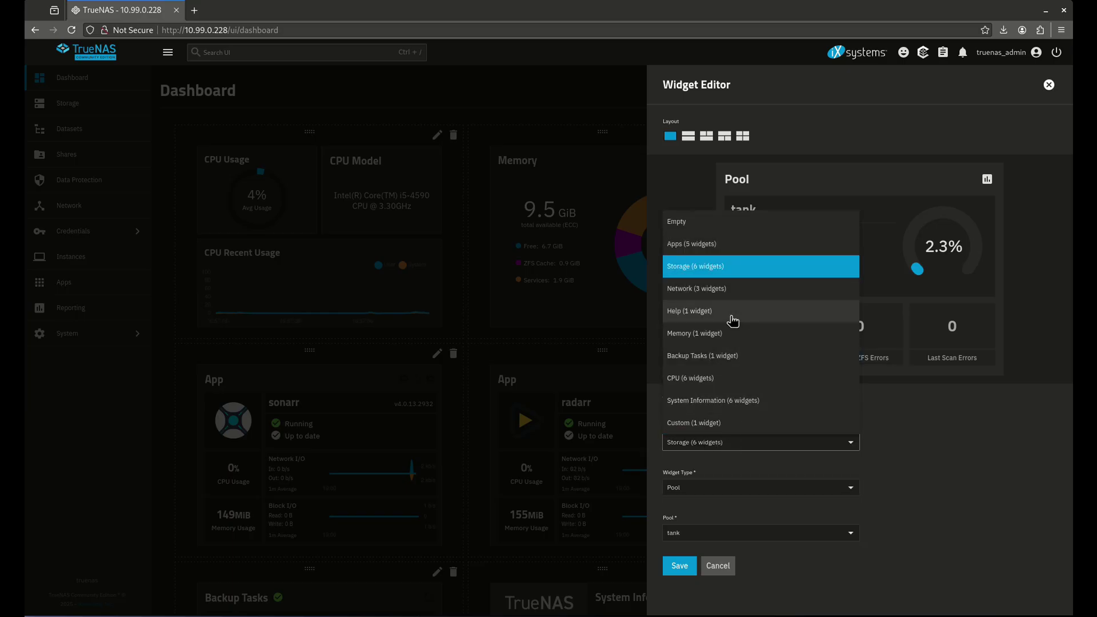
{"action": "left_click", "coordinate": [720, 303]}
Preview the ens18 IPv4 Address widget, then the Memory category.
{"action": "left_click", "coordinate": [731, 487]}
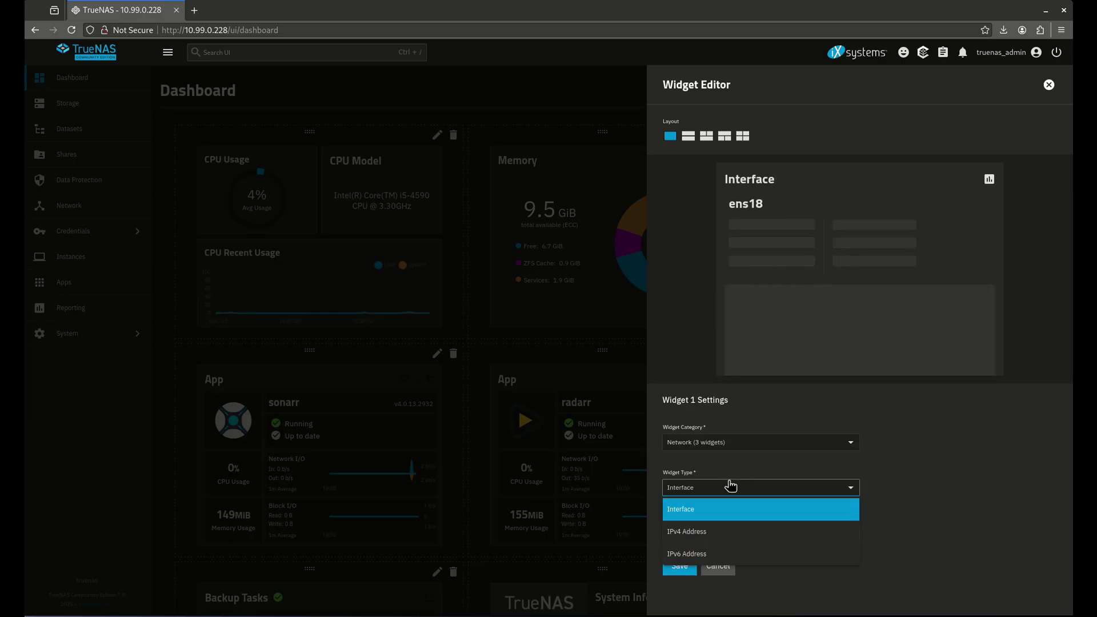
{"action": "left_click", "coordinate": [723, 534]}
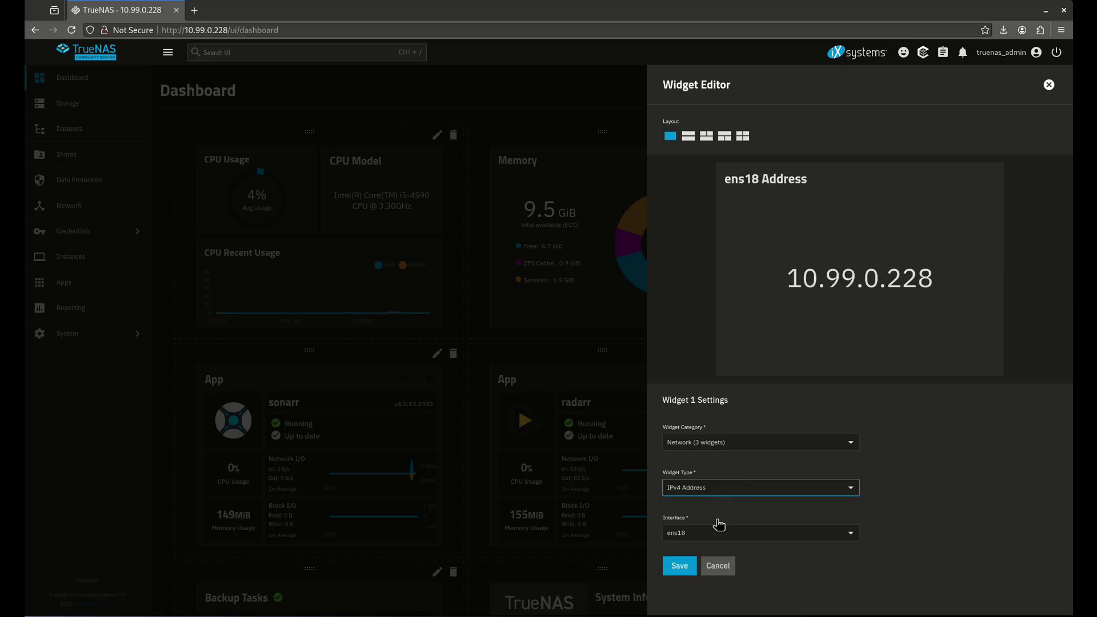
{"action": "left_click", "coordinate": [723, 445]}
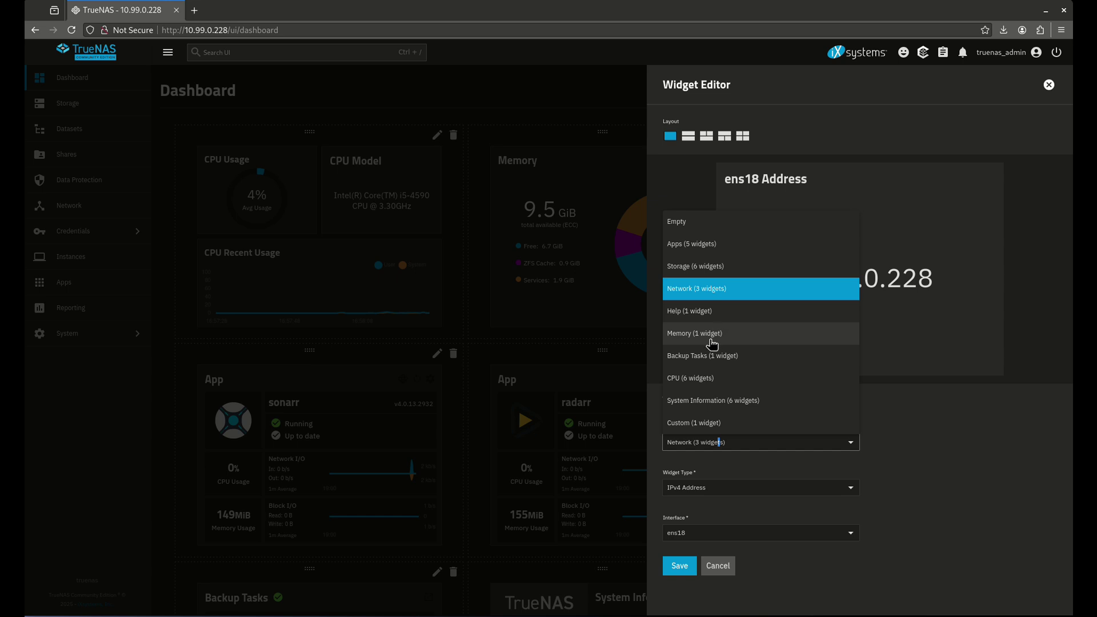
{"action": "left_click", "coordinate": [724, 339]}
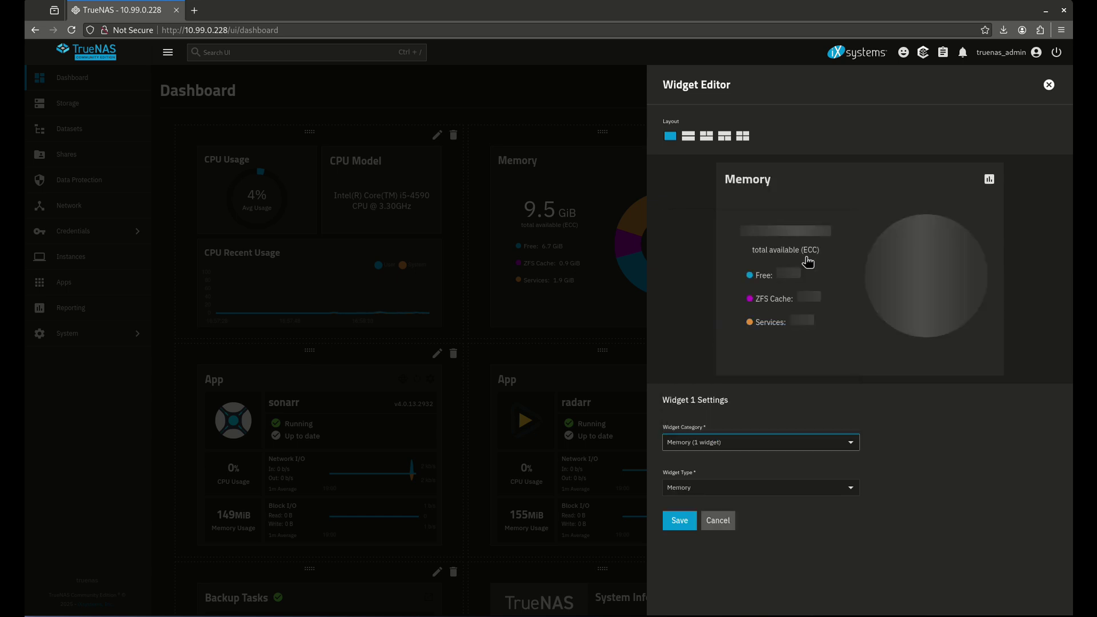
Choose the CPU Temp widget and switch to a two-row layout.
{"action": "left_click", "coordinate": [721, 449]}
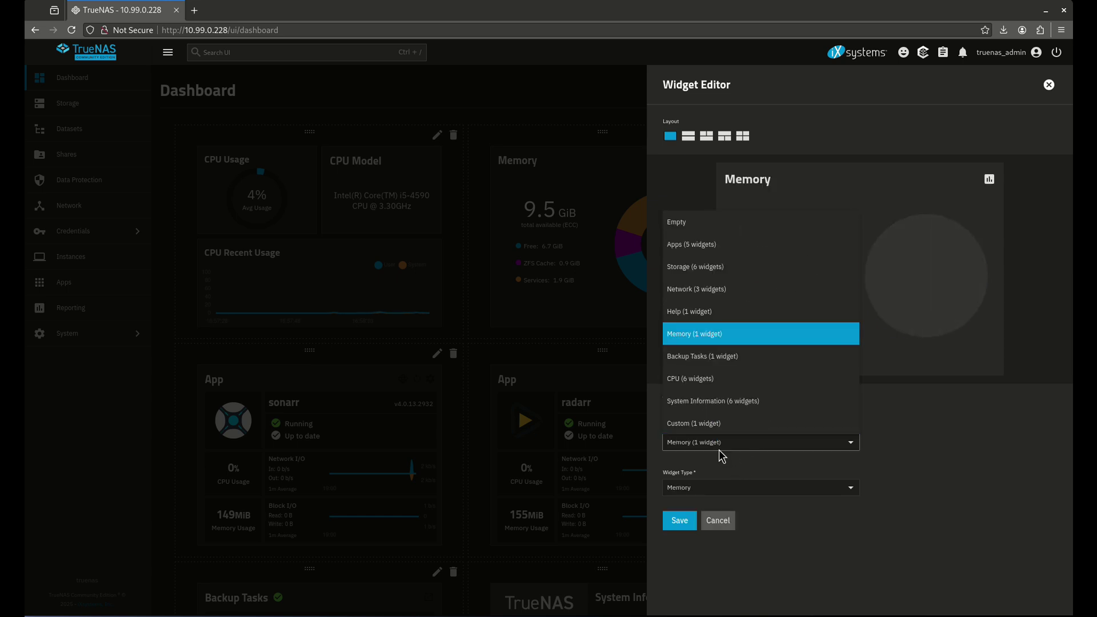
{"action": "left_click", "coordinate": [720, 377]}
{"action": "left_click", "coordinate": [721, 487]}
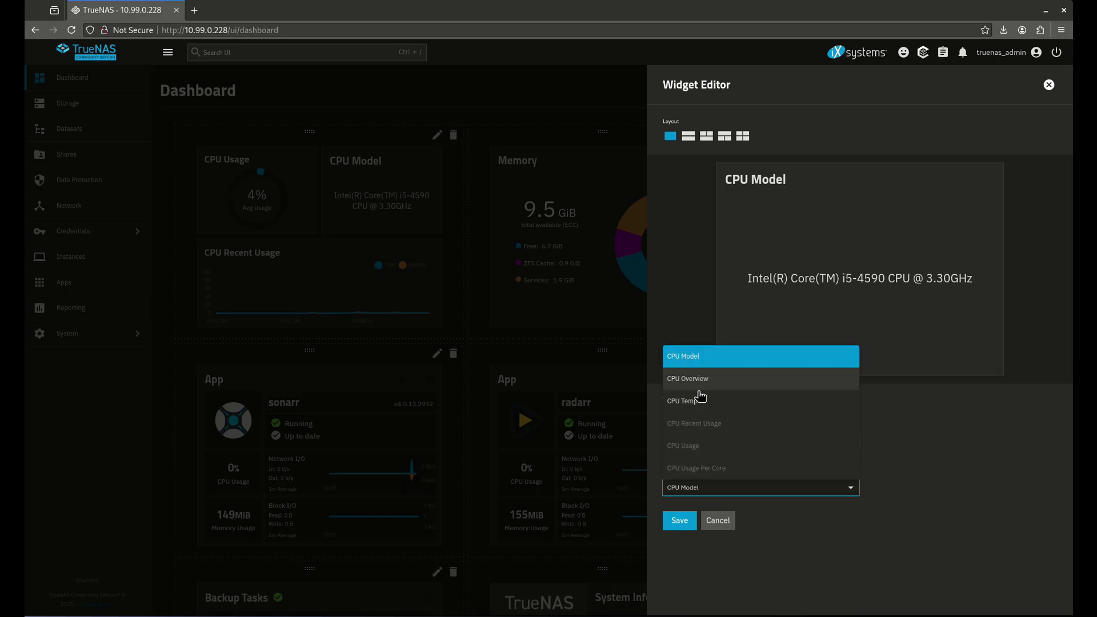
{"action": "left_click", "coordinate": [697, 396]}
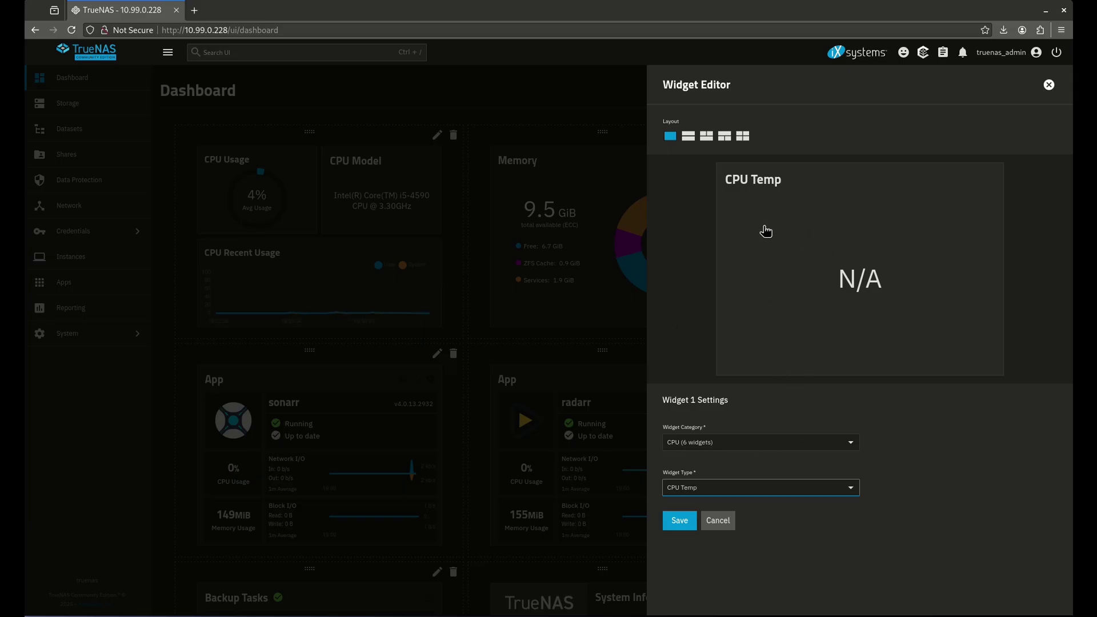
{"action": "left_click", "coordinate": [689, 137]}
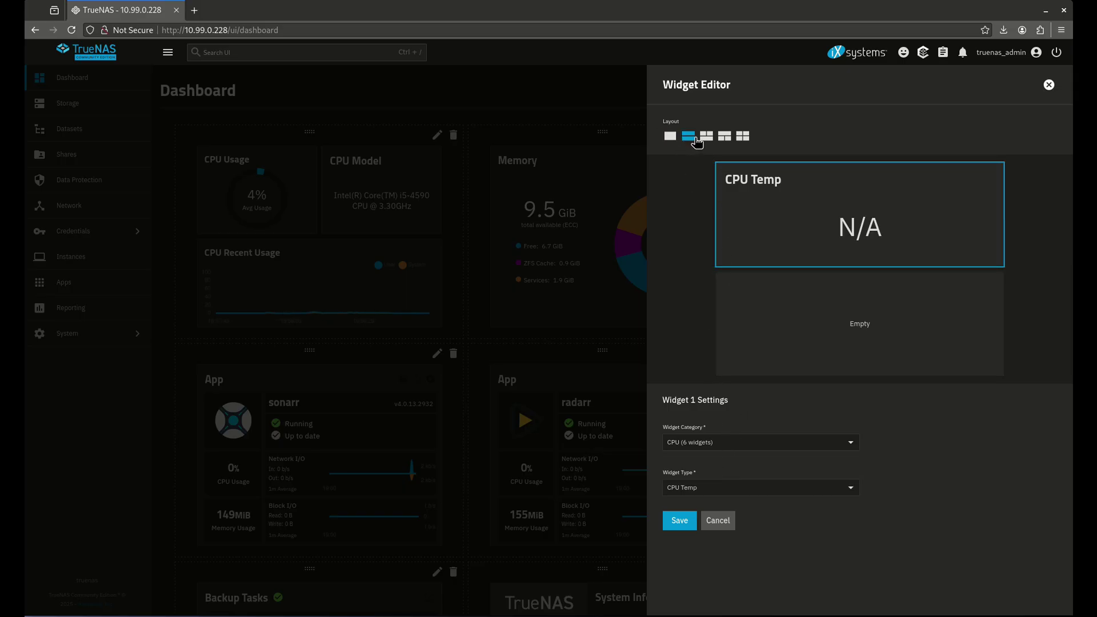
Switch to a 2x2 grid and set the top-right slot to CPU Model.
{"action": "left_click", "coordinate": [744, 139]}
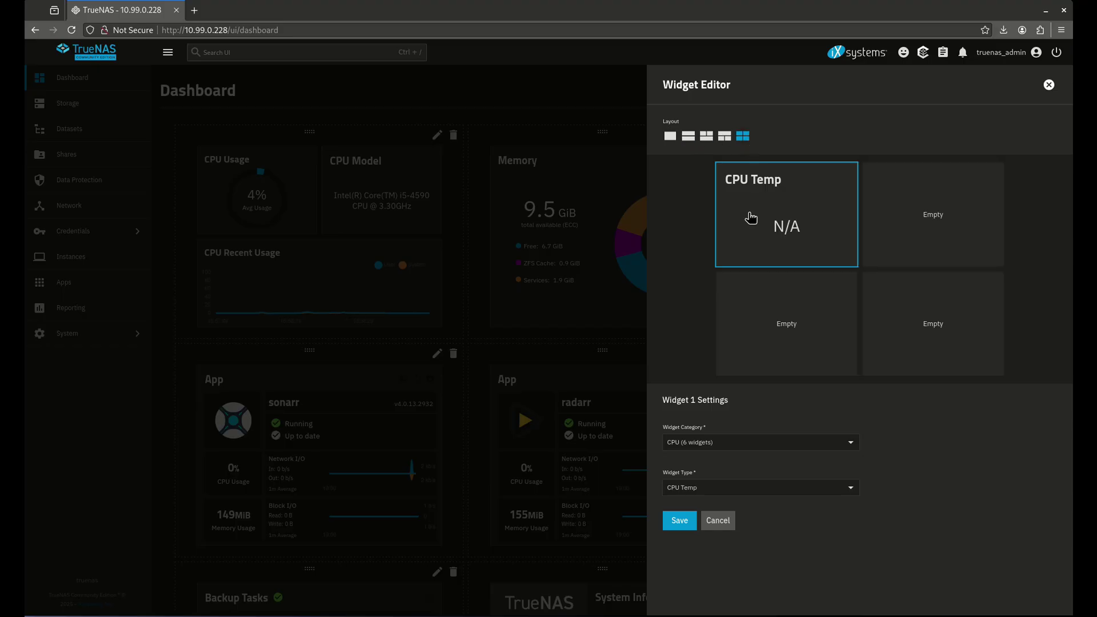
{"action": "left_click", "coordinate": [890, 235]}
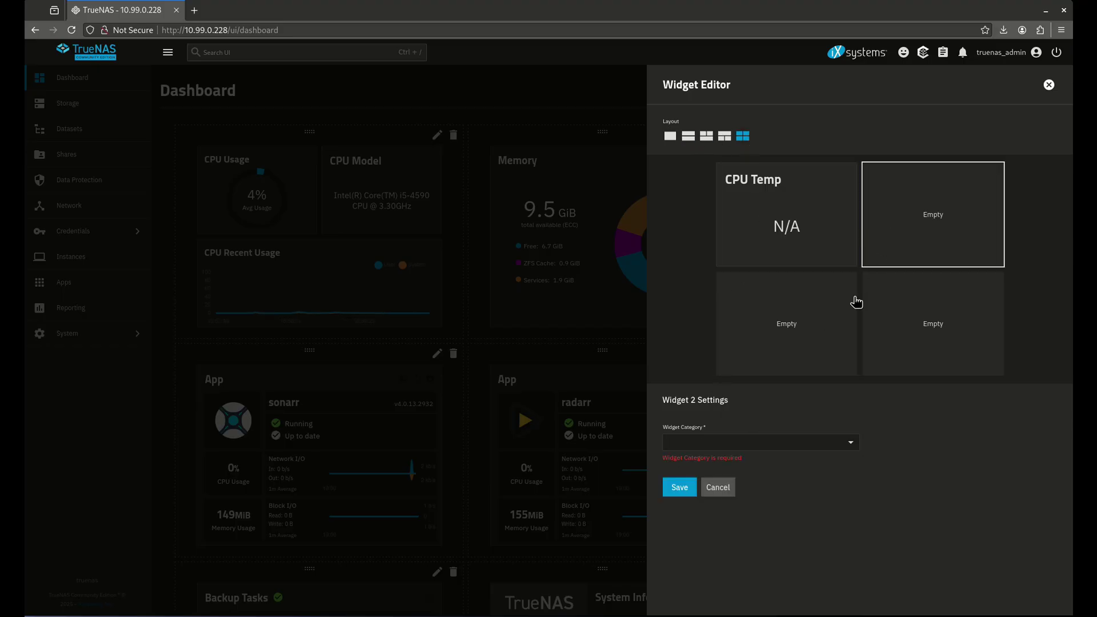
{"action": "left_click", "coordinate": [730, 446]}
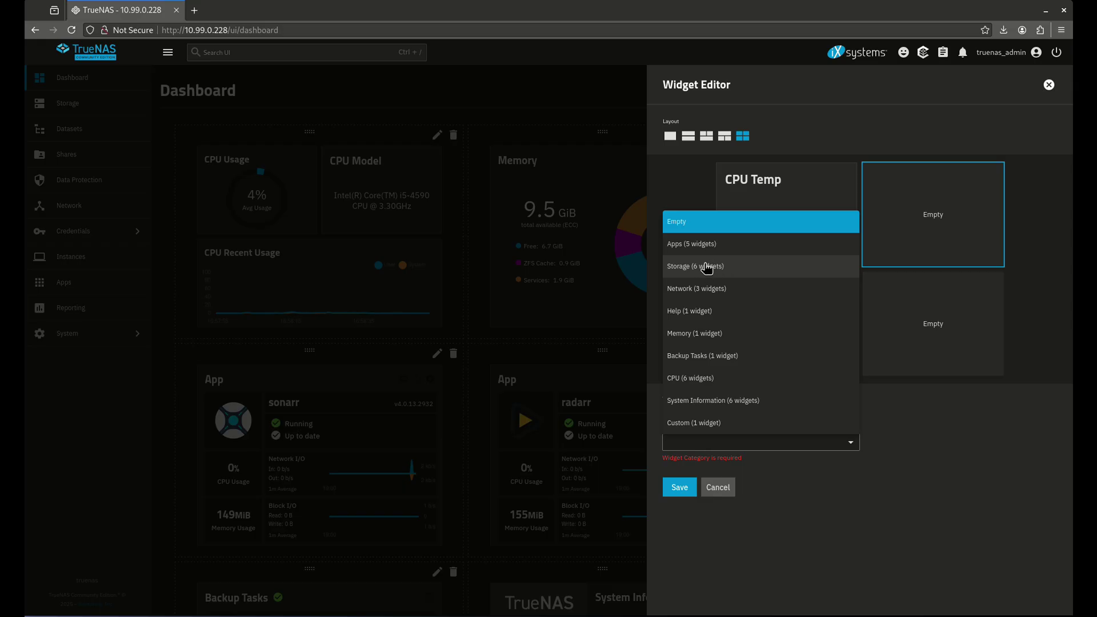
{"action": "left_click", "coordinate": [714, 378]}
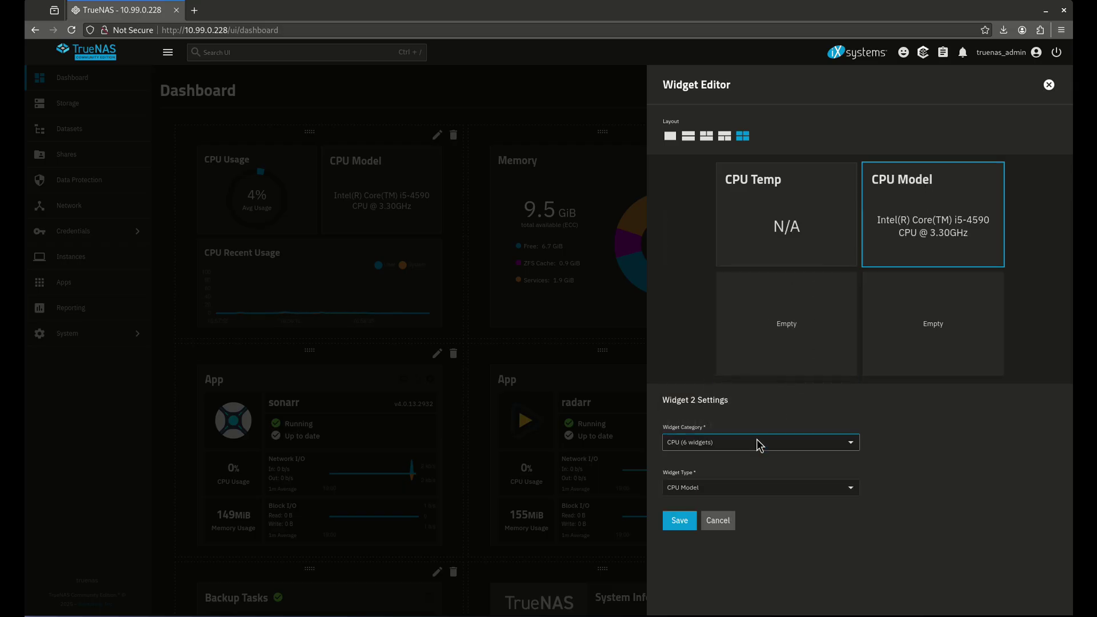
Set the bottom-left slot to CPU Usage and close the widget editor.
{"action": "left_click", "coordinate": [821, 309]}
{"action": "left_click", "coordinate": [712, 446]}
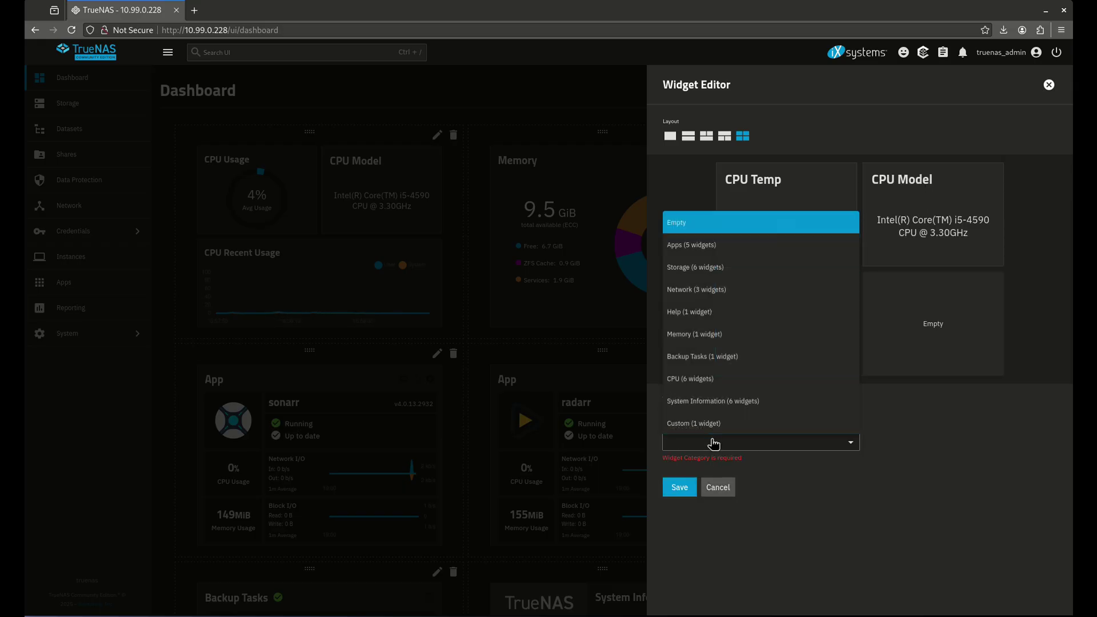
{"action": "left_click", "coordinate": [703, 378]}
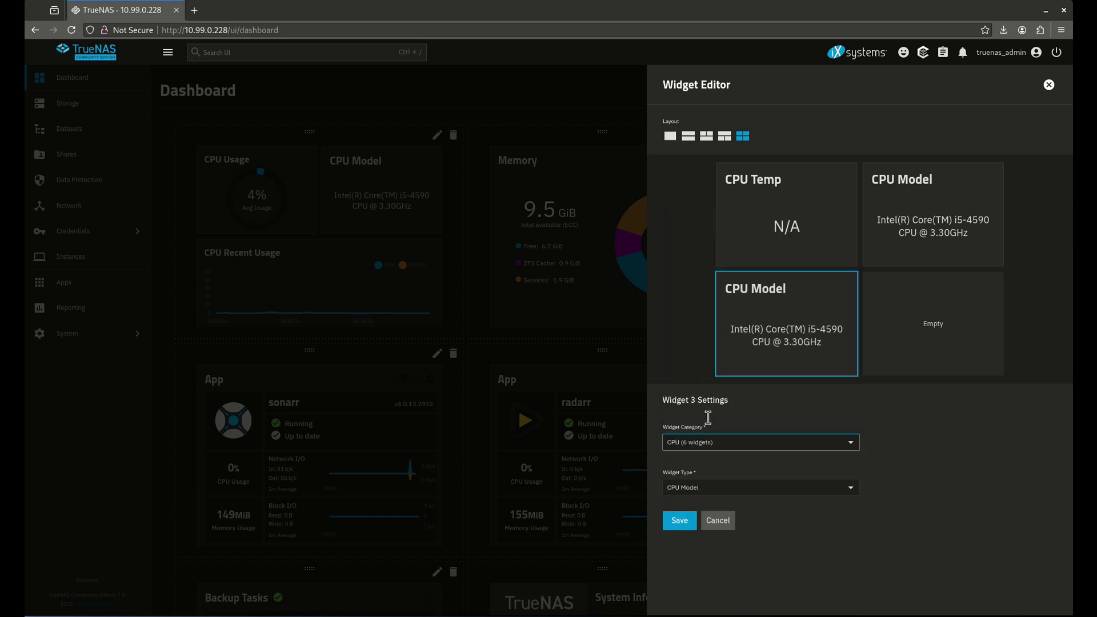
{"action": "left_click", "coordinate": [717, 485]}
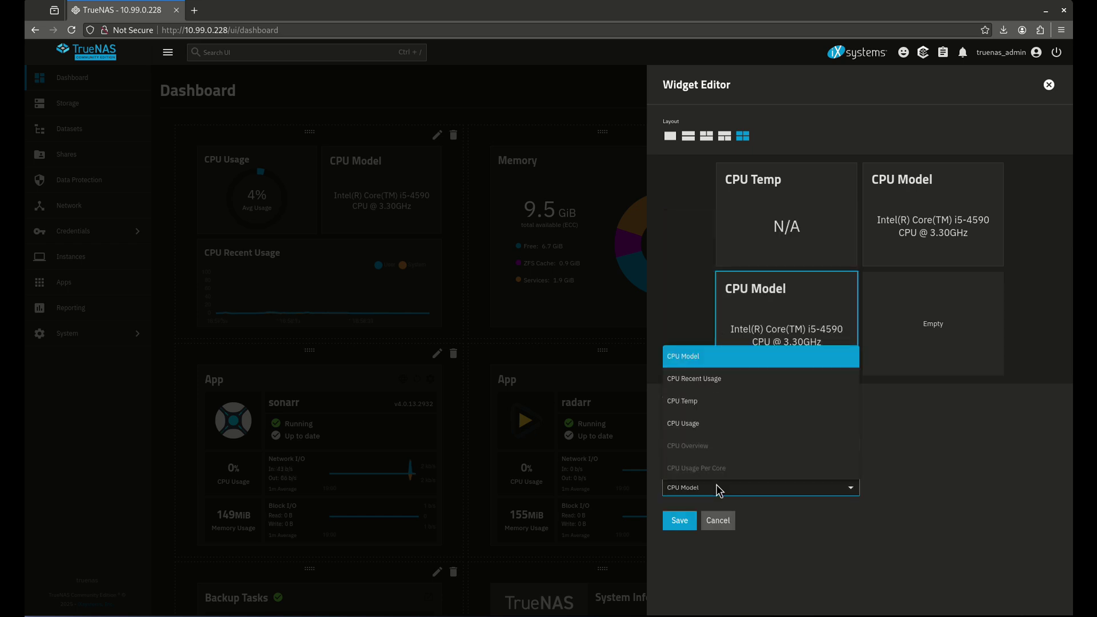
{"action": "left_click", "coordinate": [706, 425]}
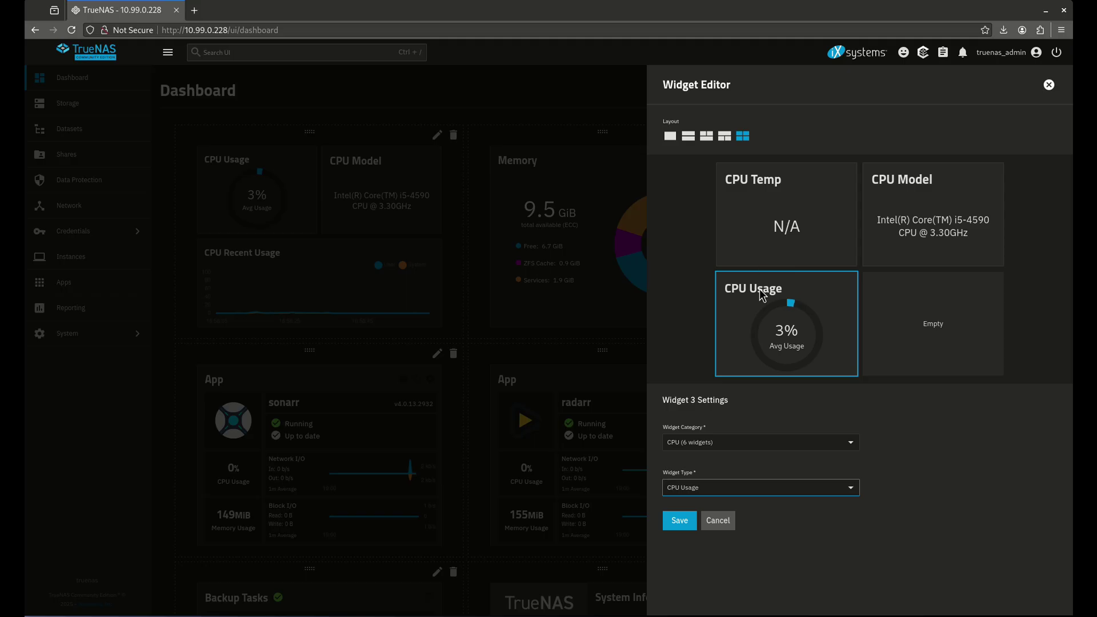
{"action": "left_click", "coordinate": [1049, 84]}
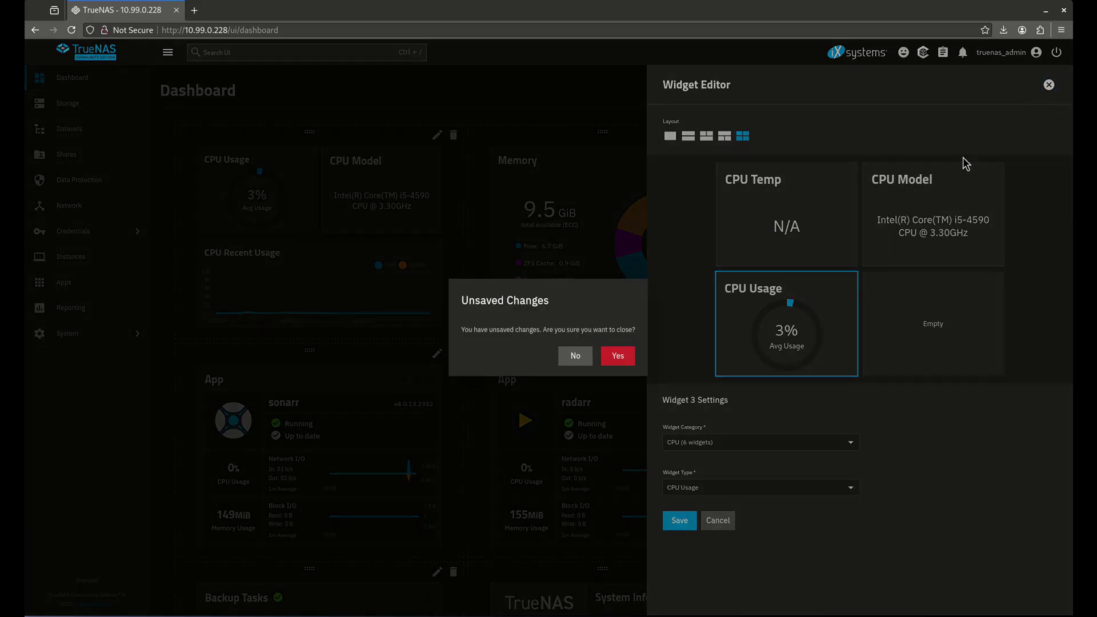
Discard the CPU group edits, add a new Apps widget and try each layout size.
{"action": "left_click", "coordinate": [630, 353]}
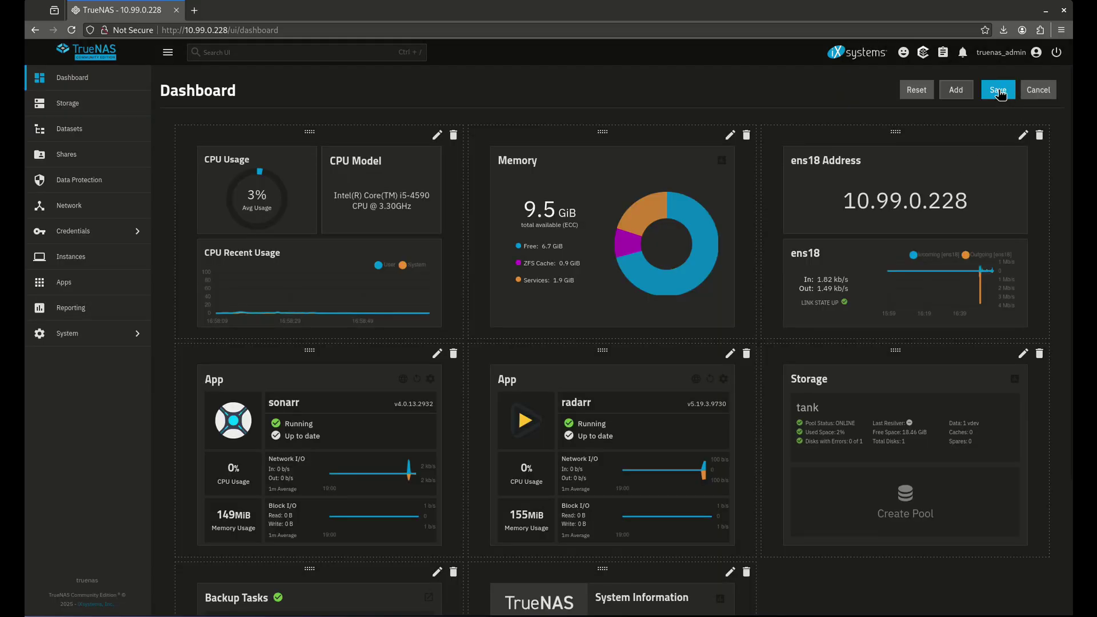
{"action": "left_click", "coordinate": [956, 90]}
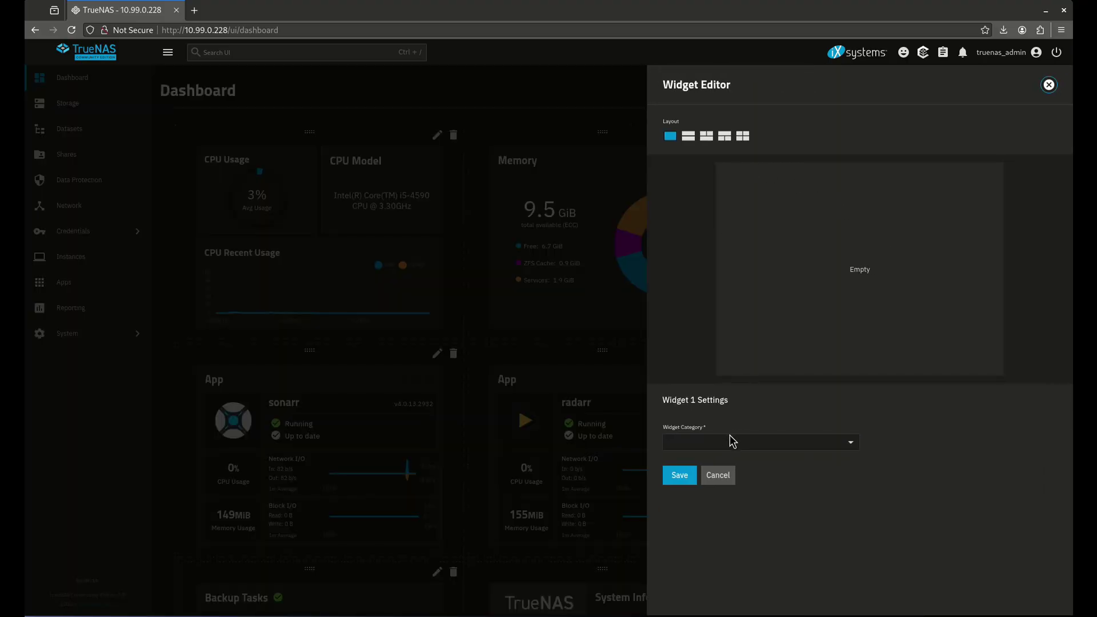
{"action": "left_click", "coordinate": [733, 441]}
{"action": "left_click", "coordinate": [706, 244]}
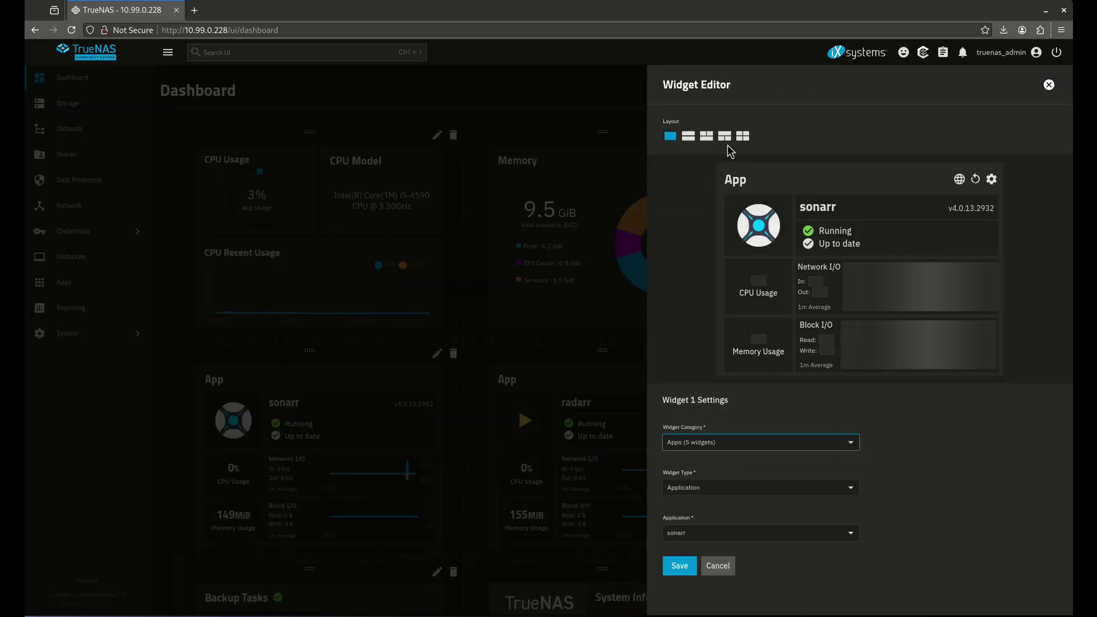
{"action": "left_click", "coordinate": [742, 136]}
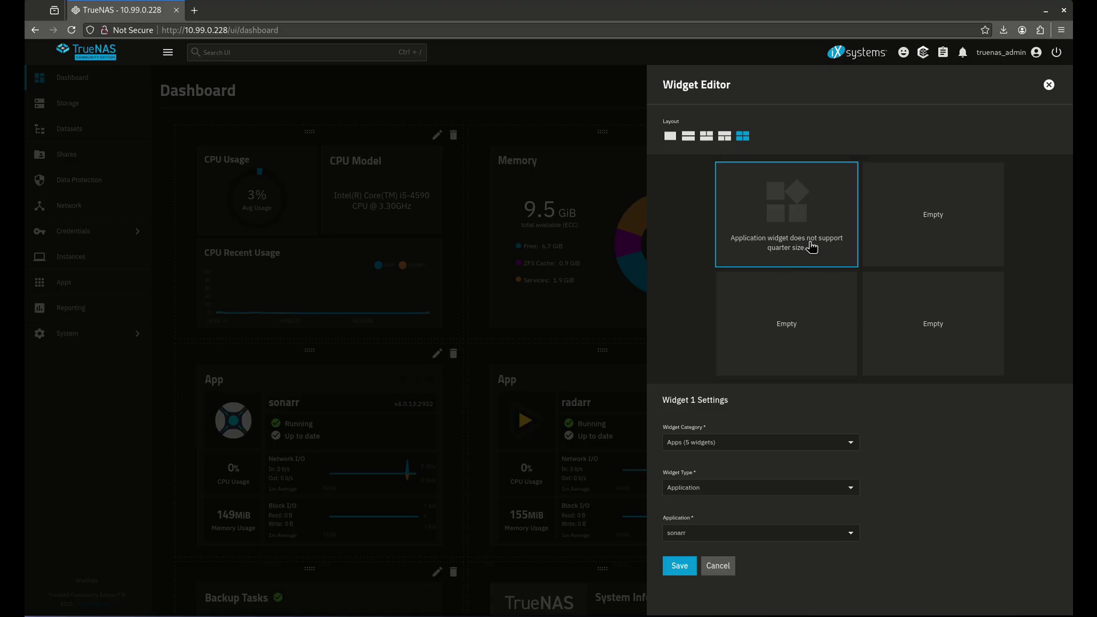
{"action": "left_click", "coordinate": [724, 137]}
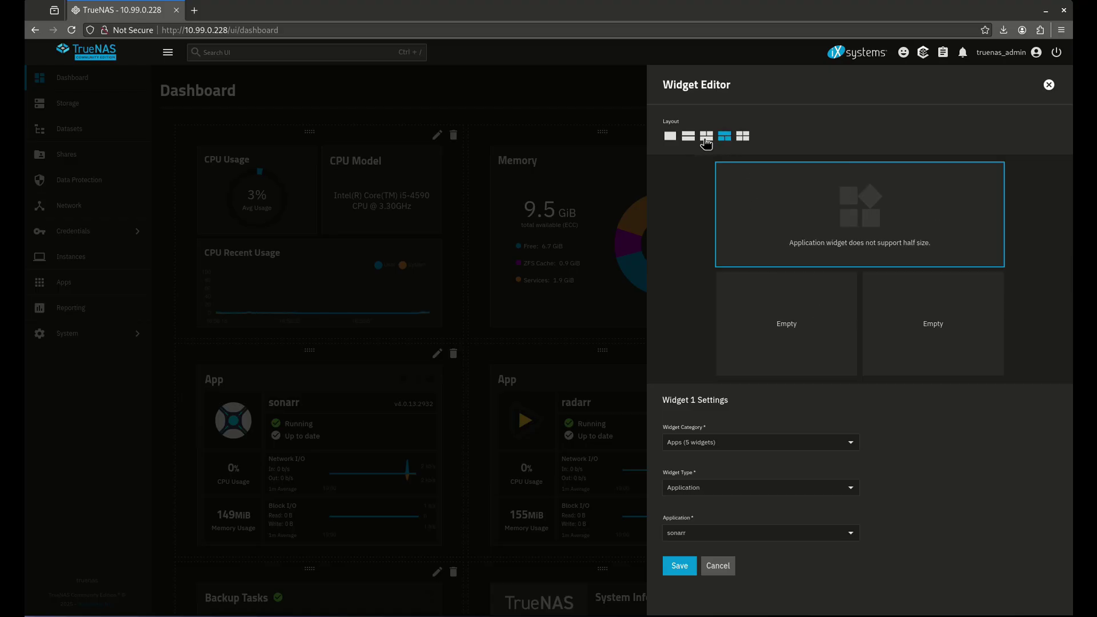
{"action": "left_click", "coordinate": [706, 139]}
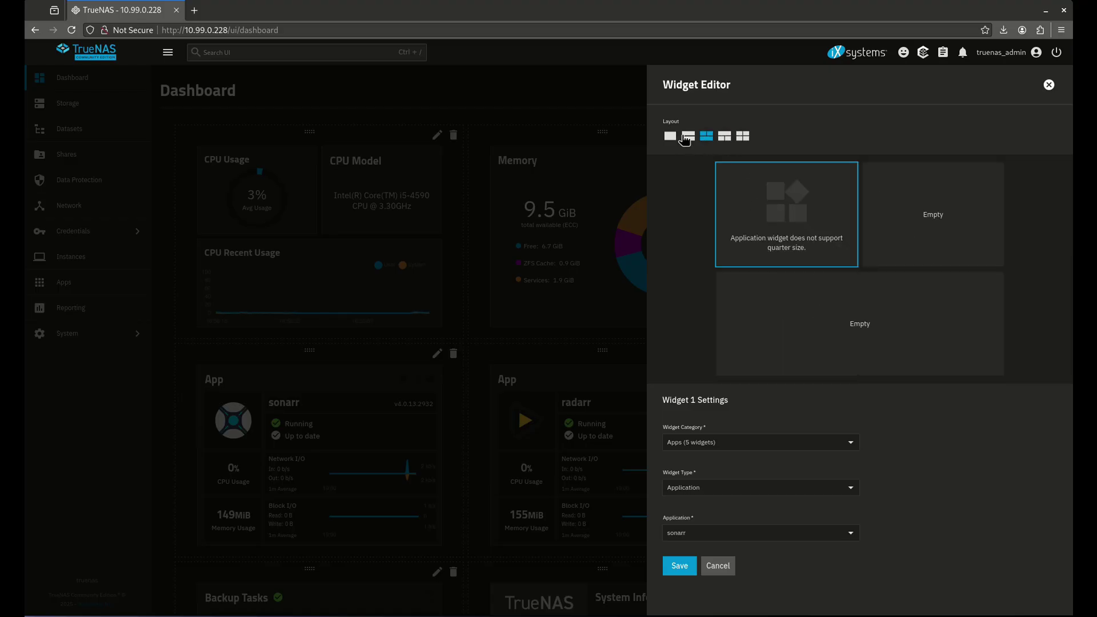
{"action": "left_click", "coordinate": [688, 137]}
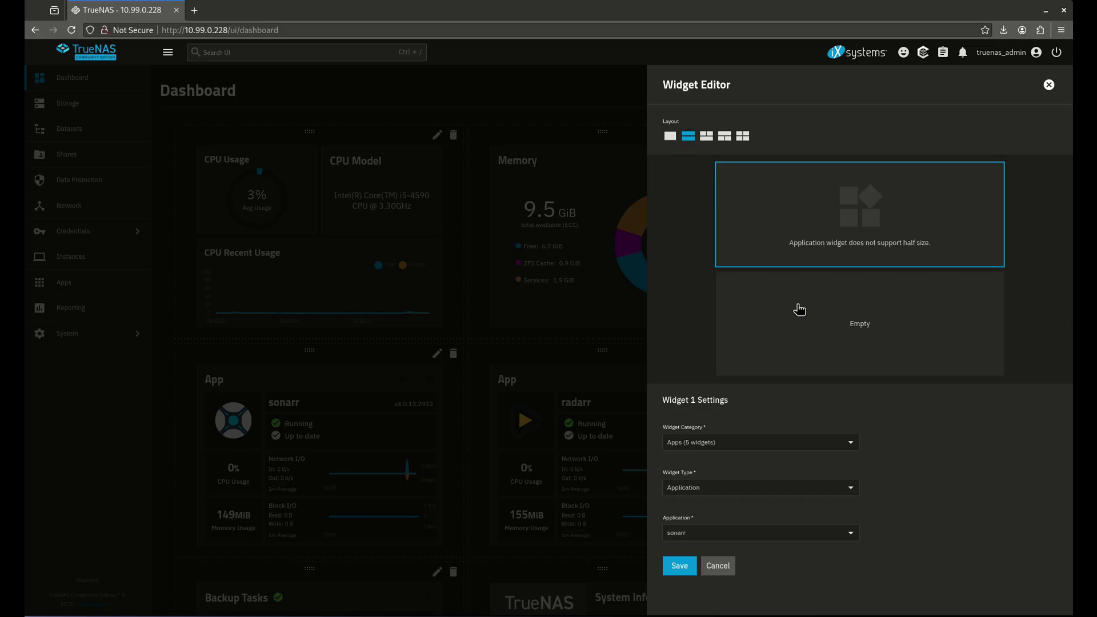
{"action": "left_click", "coordinate": [670, 136]}
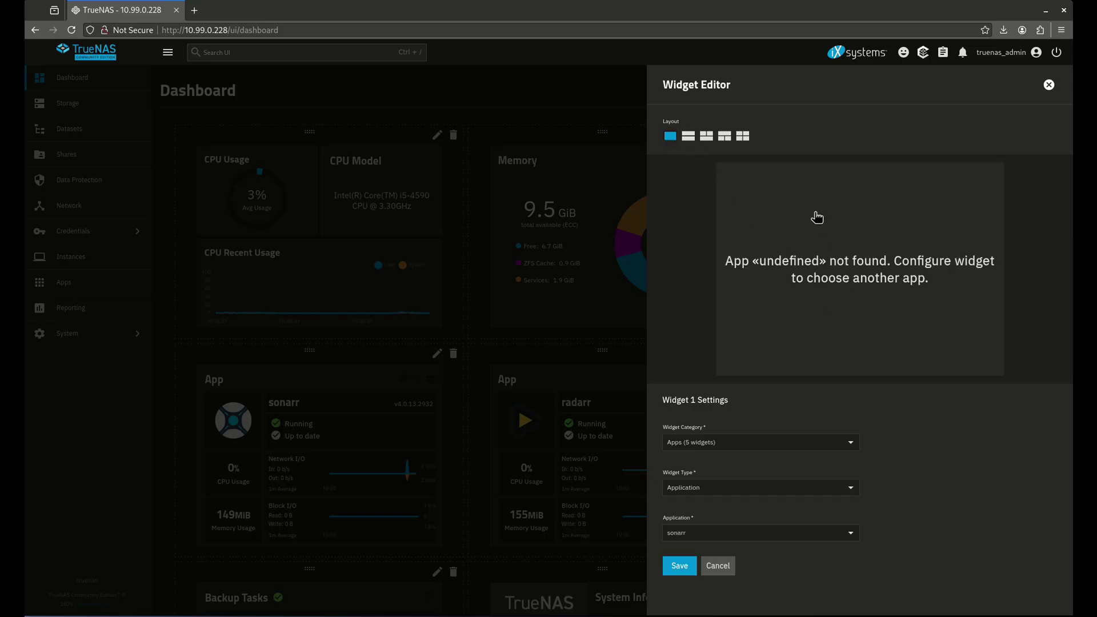
Switch to the Storage Pool widget for tank and try quarter and half layouts.
{"action": "left_click", "coordinate": [737, 445]}
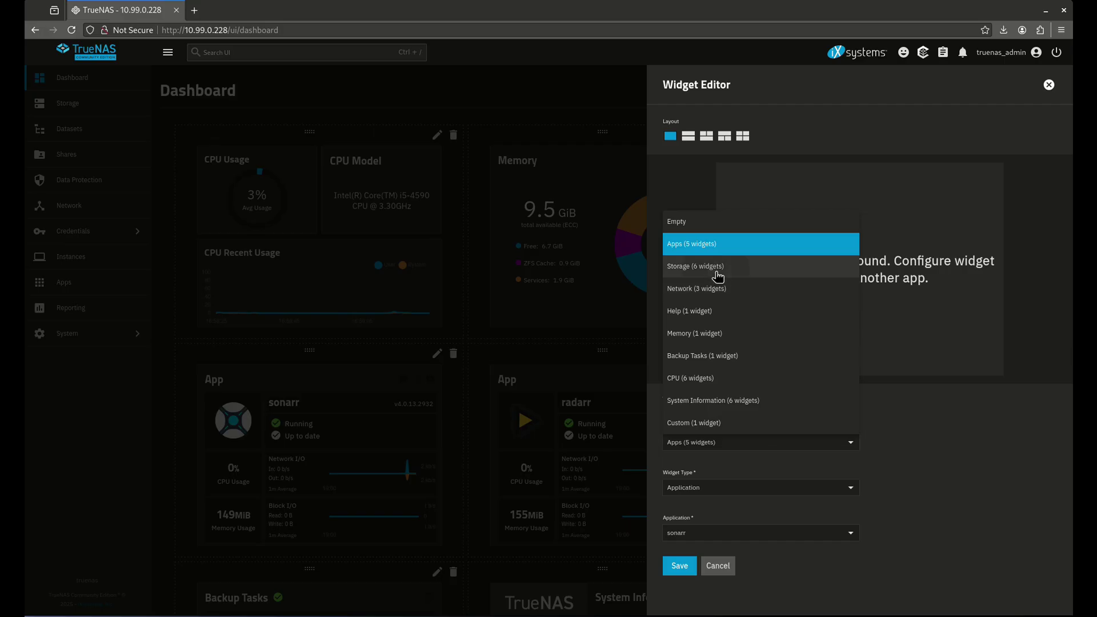
{"action": "left_click", "coordinate": [718, 268]}
{"action": "left_click", "coordinate": [742, 138]}
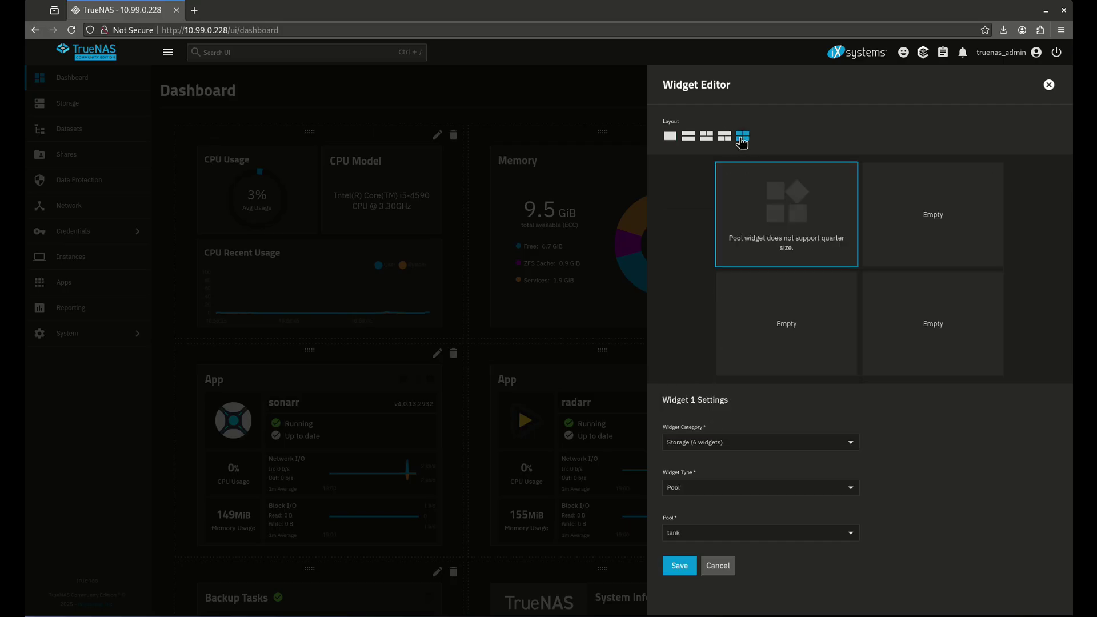
{"action": "left_click", "coordinate": [689, 137]}
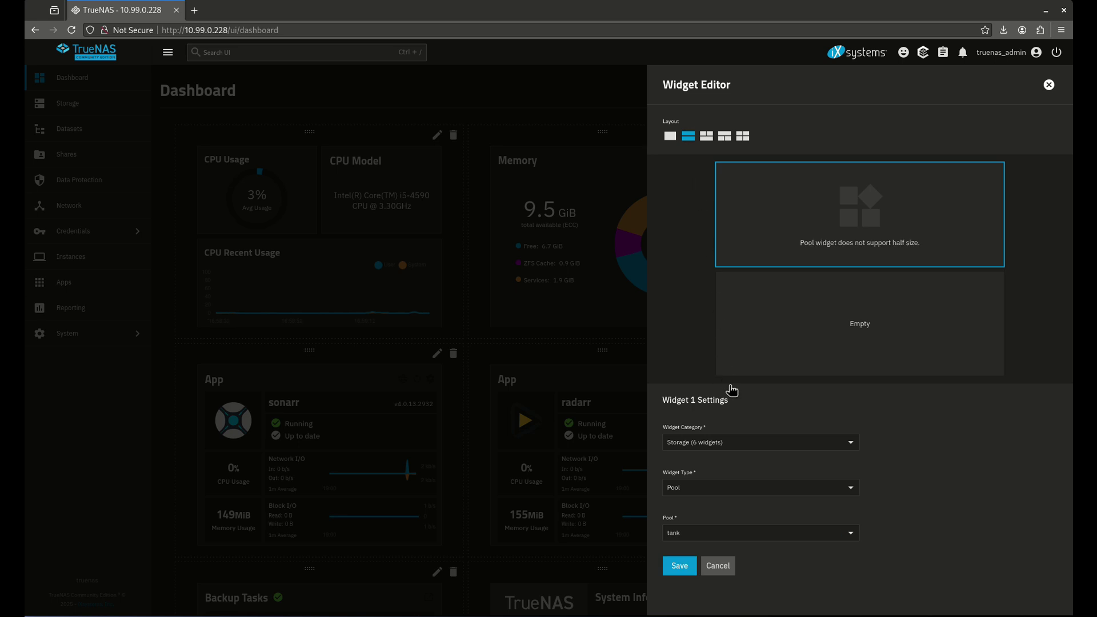
{"action": "left_click", "coordinate": [742, 443]}
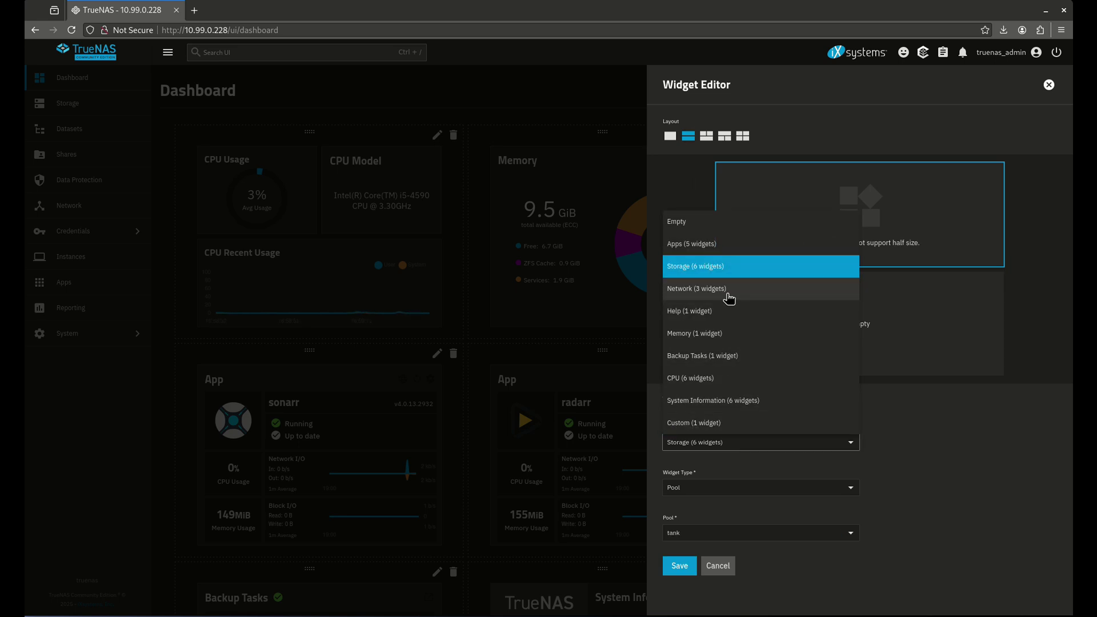
Make an ens18 Network 2x2 group with the IPv4 address in slots 2 and 3.
{"action": "left_click", "coordinate": [729, 299]}
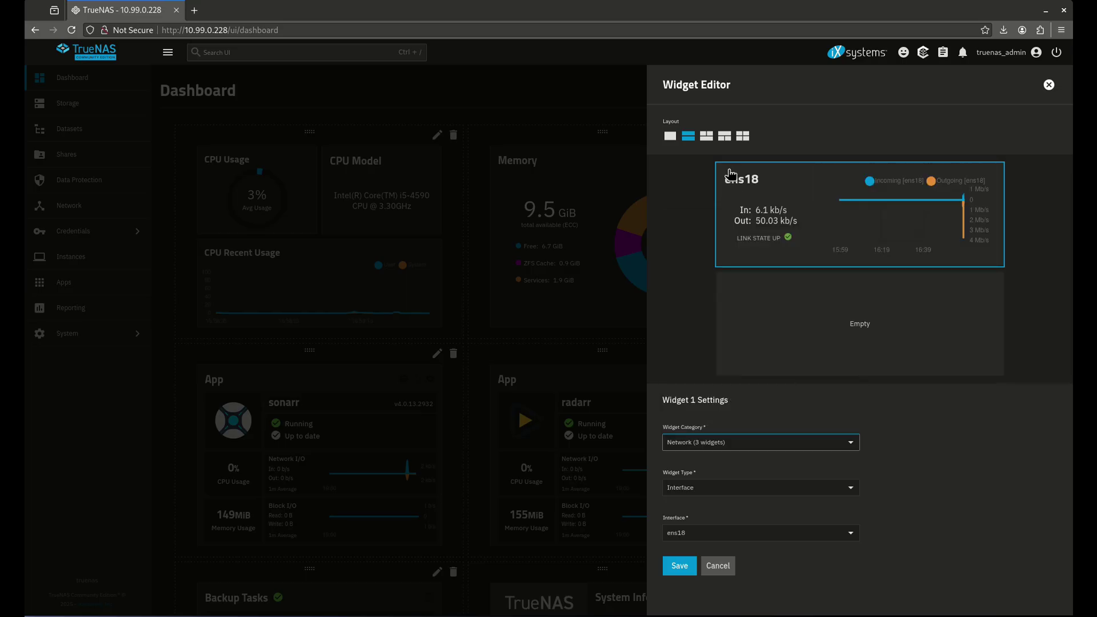
{"action": "left_click", "coordinate": [741, 136]}
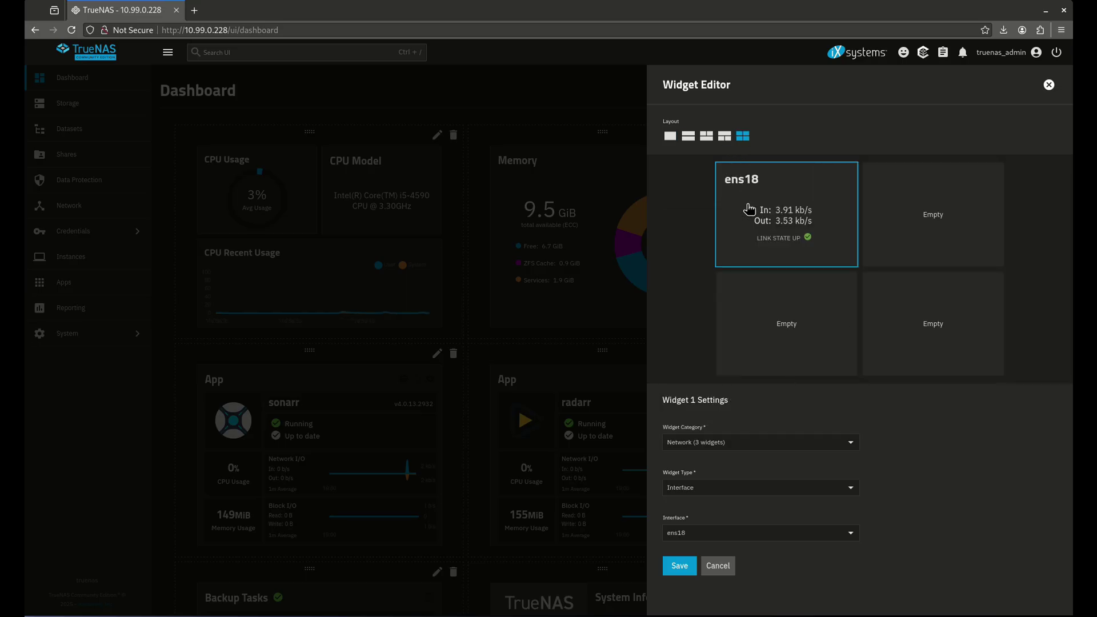
{"action": "left_click", "coordinate": [924, 233]}
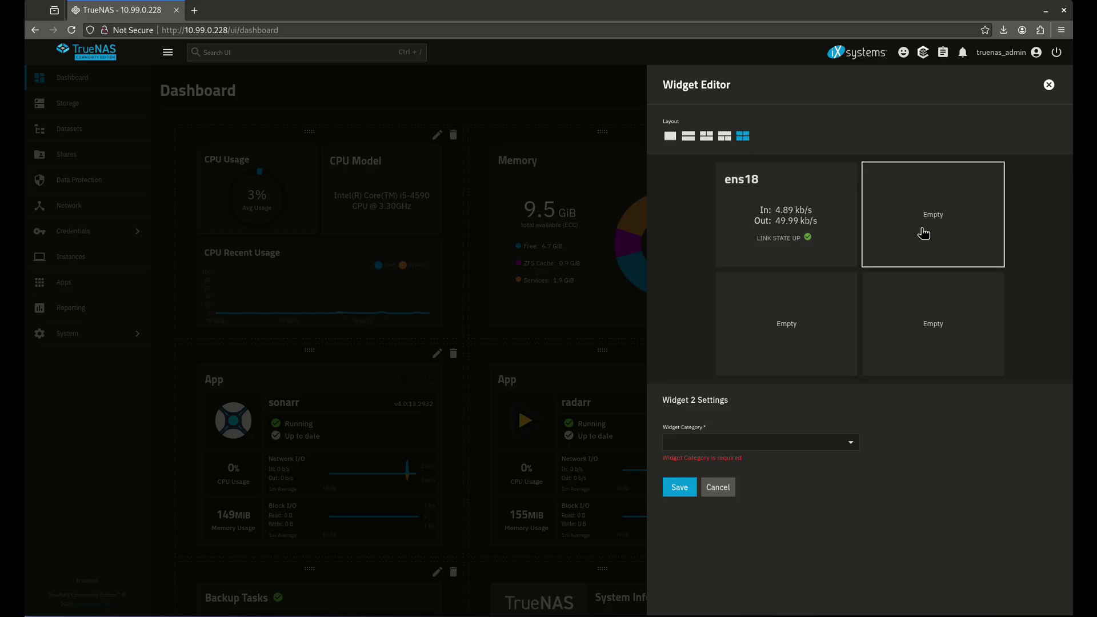
{"action": "left_click", "coordinate": [745, 451]}
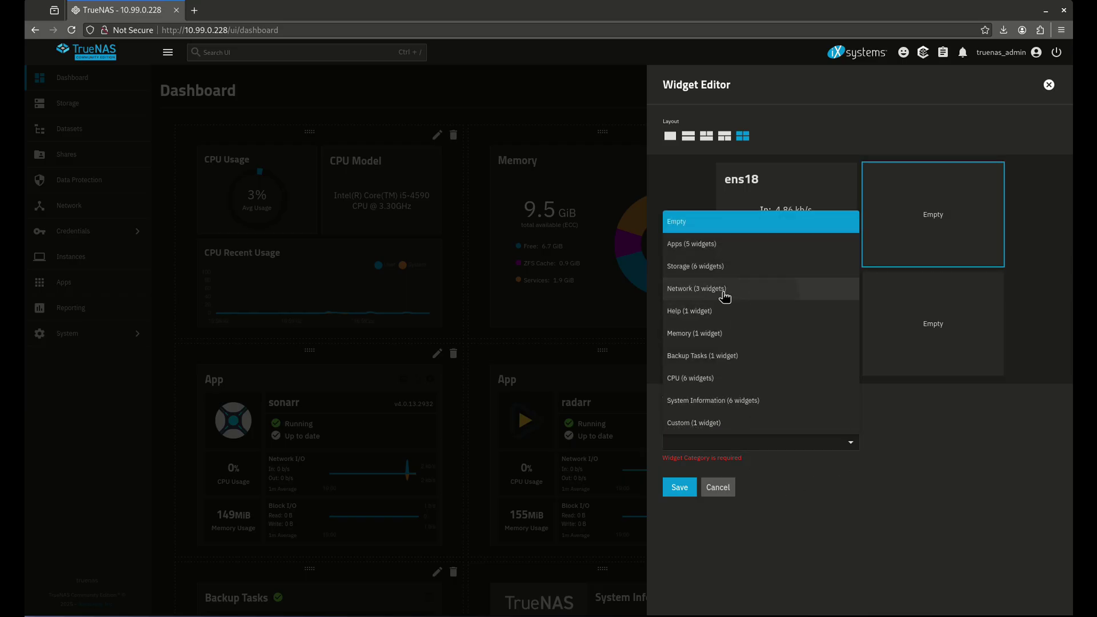
{"action": "left_click", "coordinate": [727, 291]}
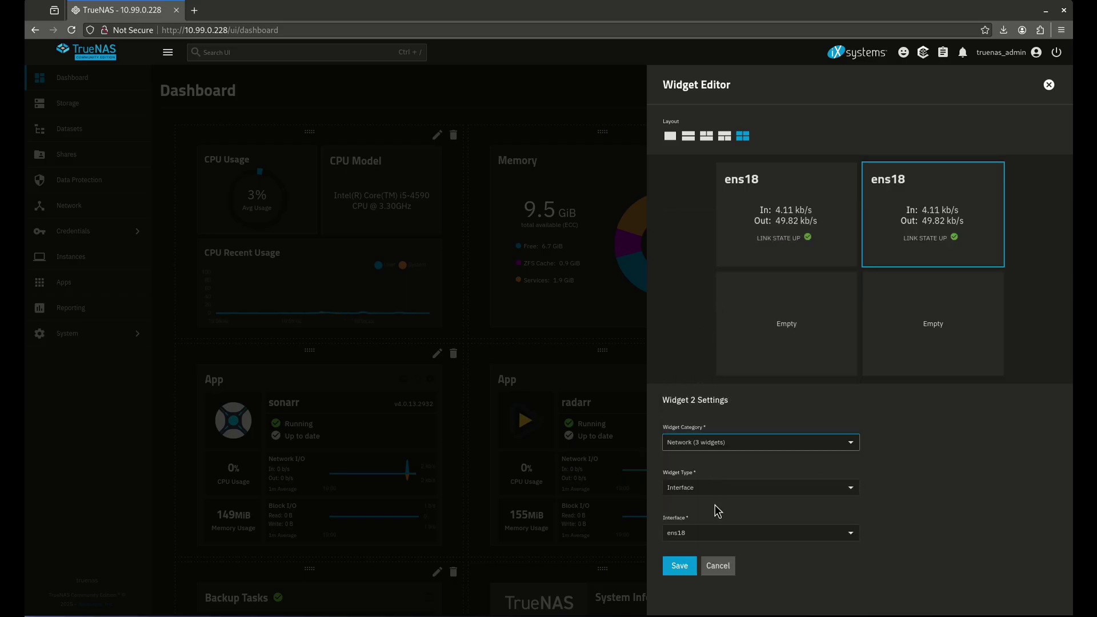
{"action": "left_click", "coordinate": [711, 487]}
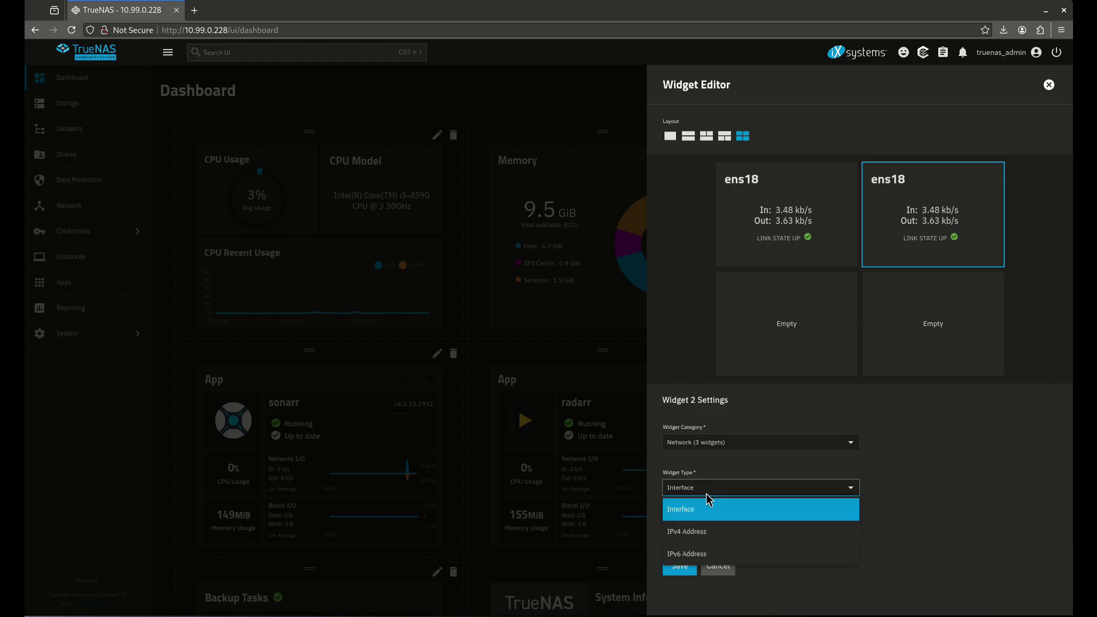
{"action": "left_click", "coordinate": [710, 535]}
{"action": "left_click", "coordinate": [784, 367]}
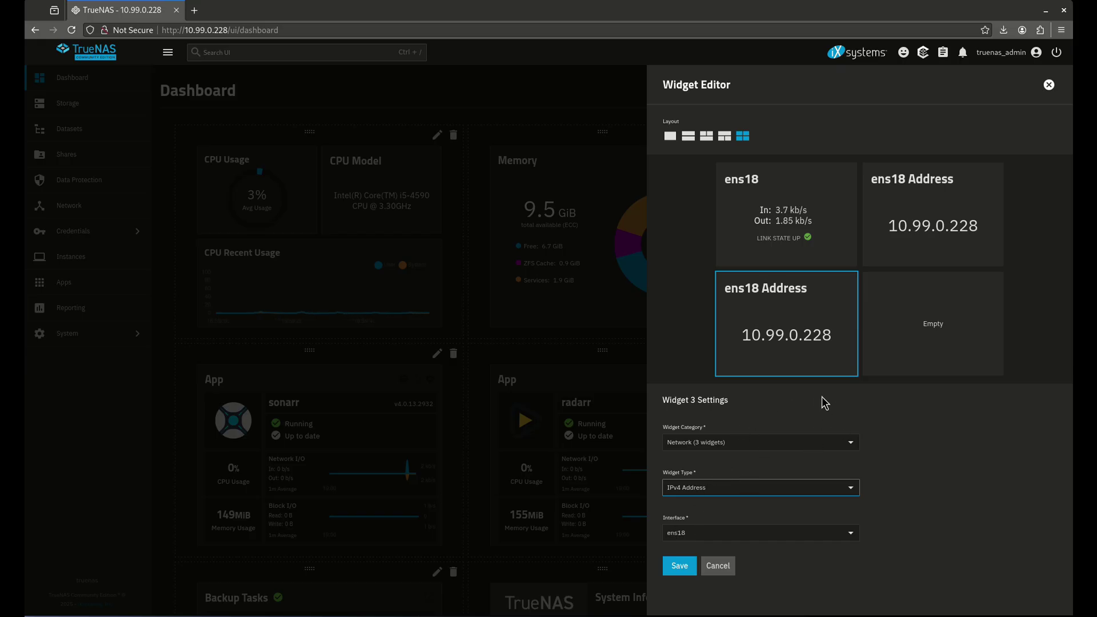
Try CPU Usage then Memory in the fourth slot, then discard all the changes.
{"action": "left_click", "coordinate": [869, 337]}
{"action": "left_click", "coordinate": [727, 449]}
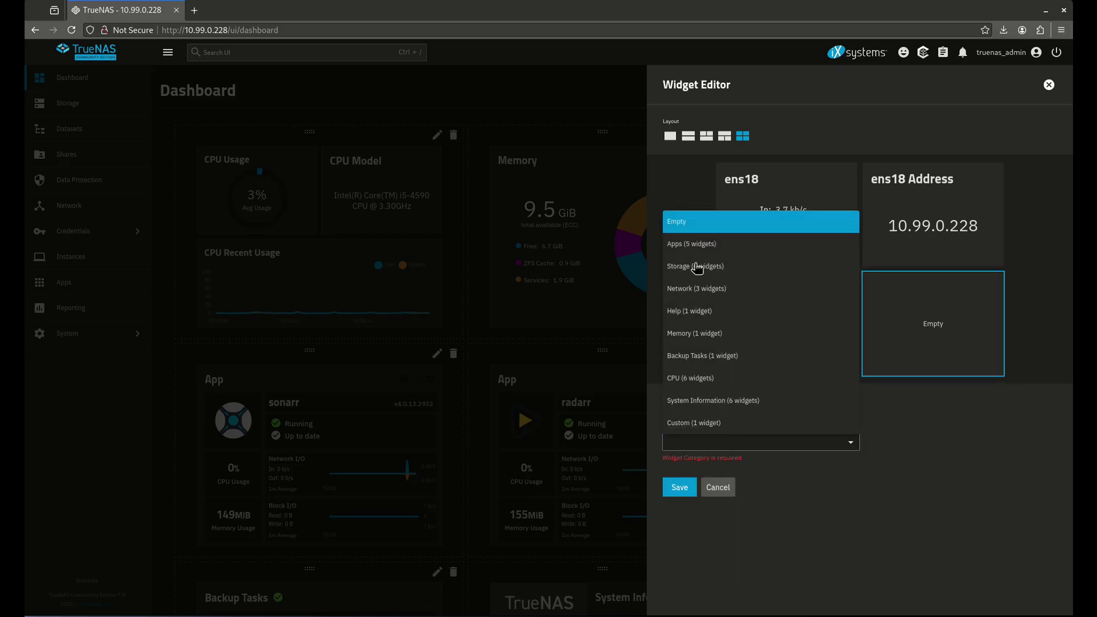
{"action": "left_click", "coordinate": [697, 382]}
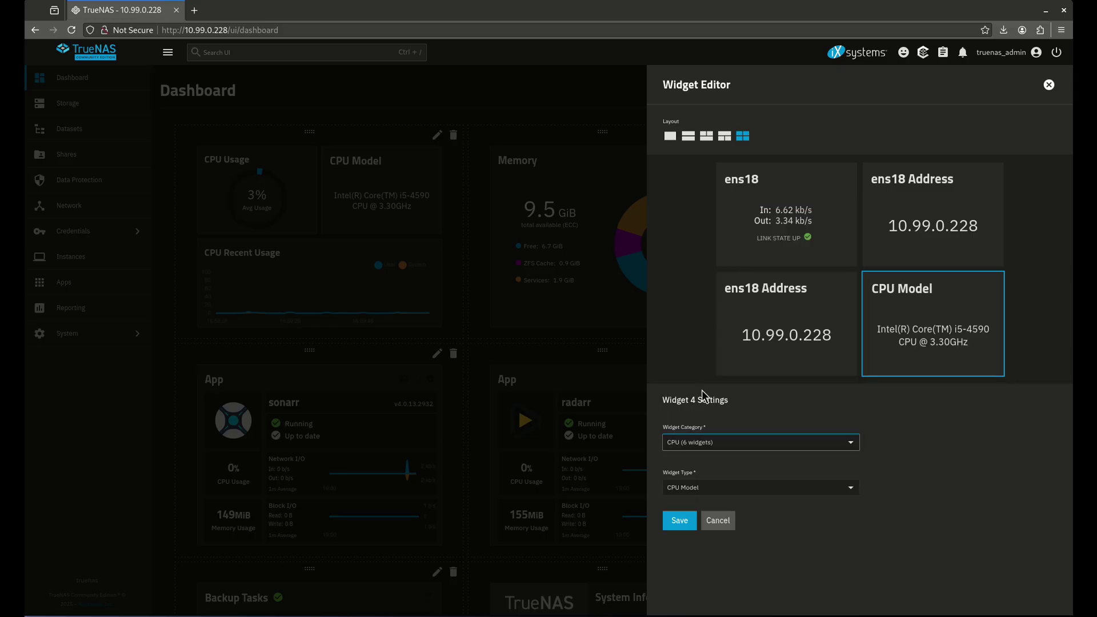
{"action": "left_click", "coordinate": [736, 491]}
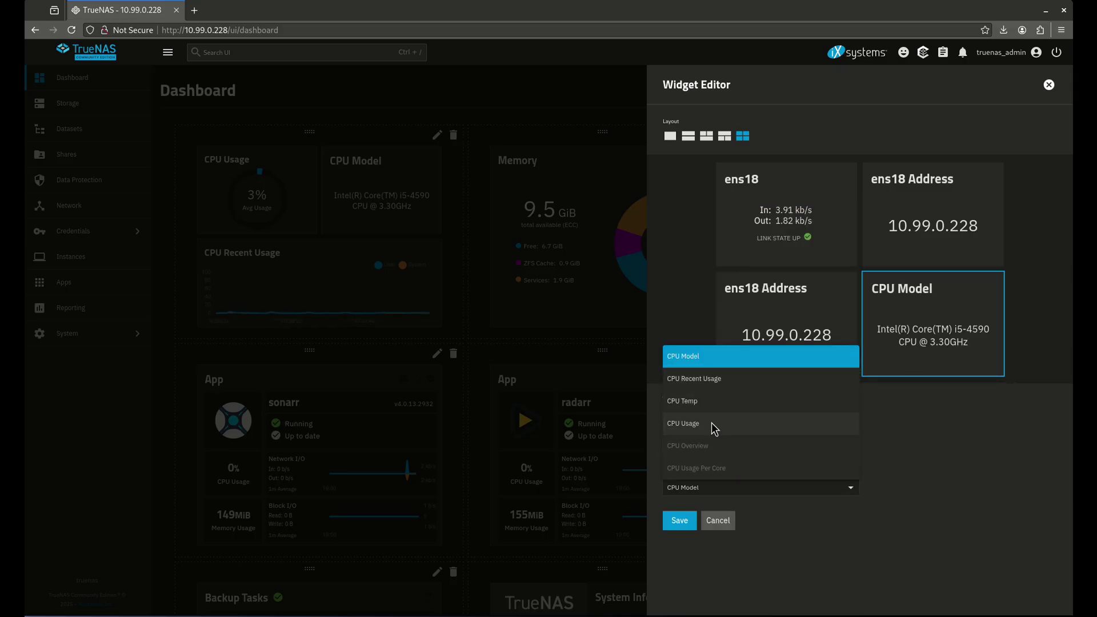
{"action": "left_click", "coordinate": [710, 425]}
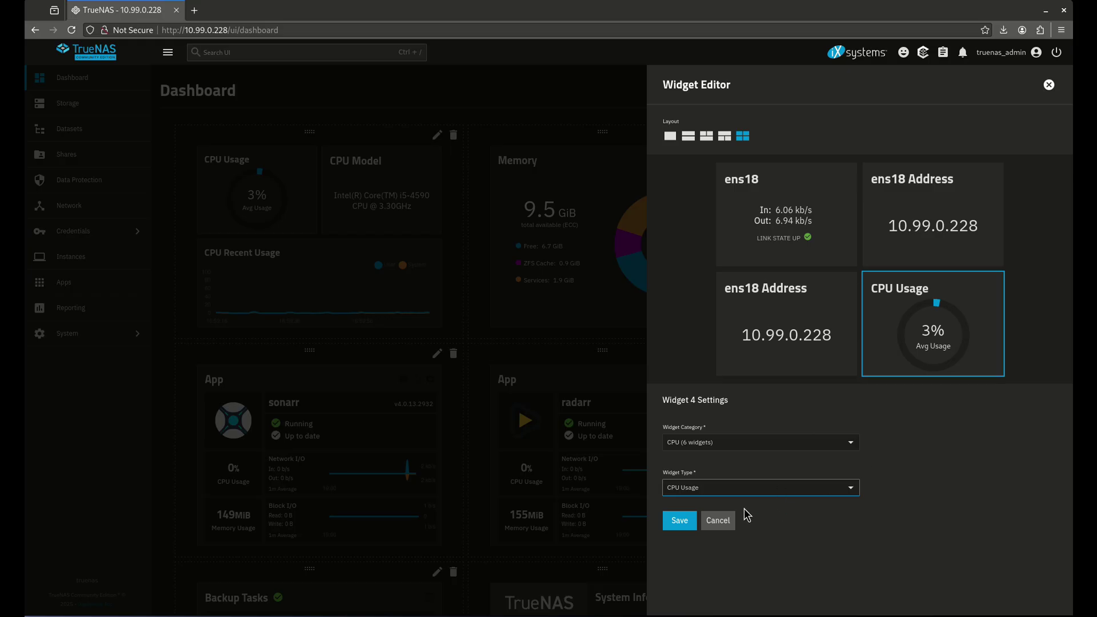
{"action": "left_click", "coordinate": [715, 443]}
{"action": "left_click", "coordinate": [703, 338]}
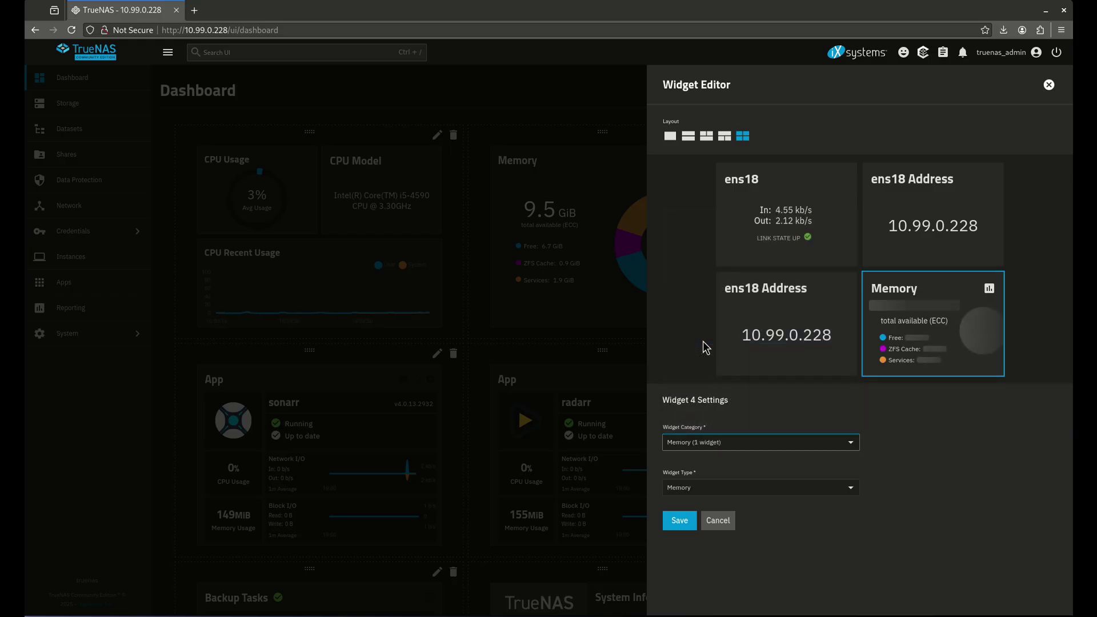
{"action": "left_click", "coordinate": [1049, 85]}
{"action": "left_click", "coordinate": [626, 356]}
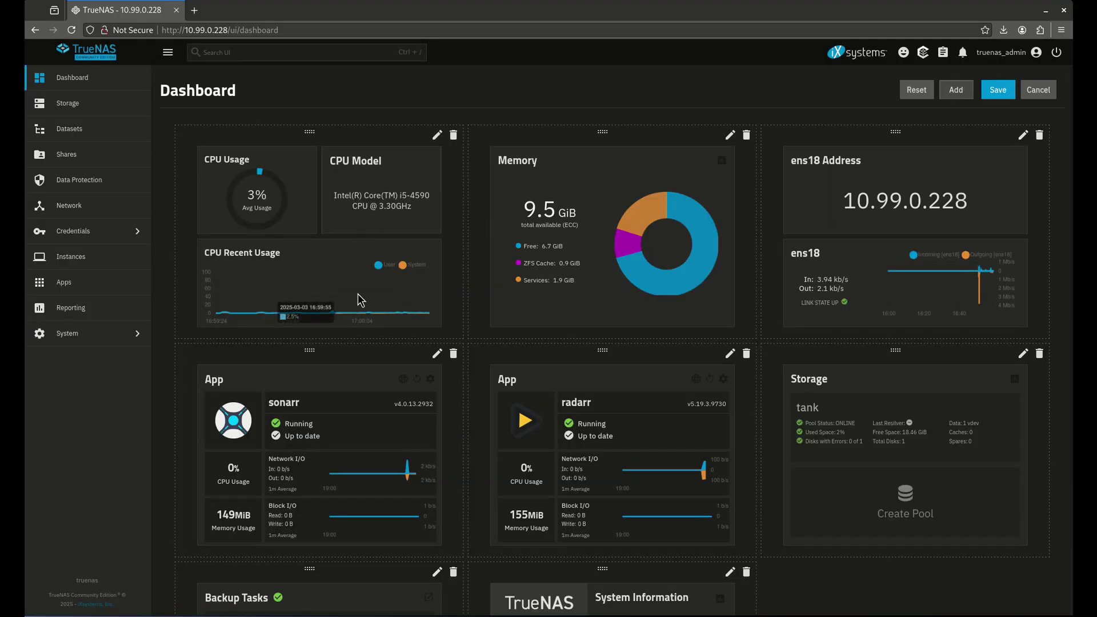
Make the CPU group 2x2 with Memory in slot 4, save, and delete the standalone Memory widget.
{"action": "left_click", "coordinate": [437, 135]}
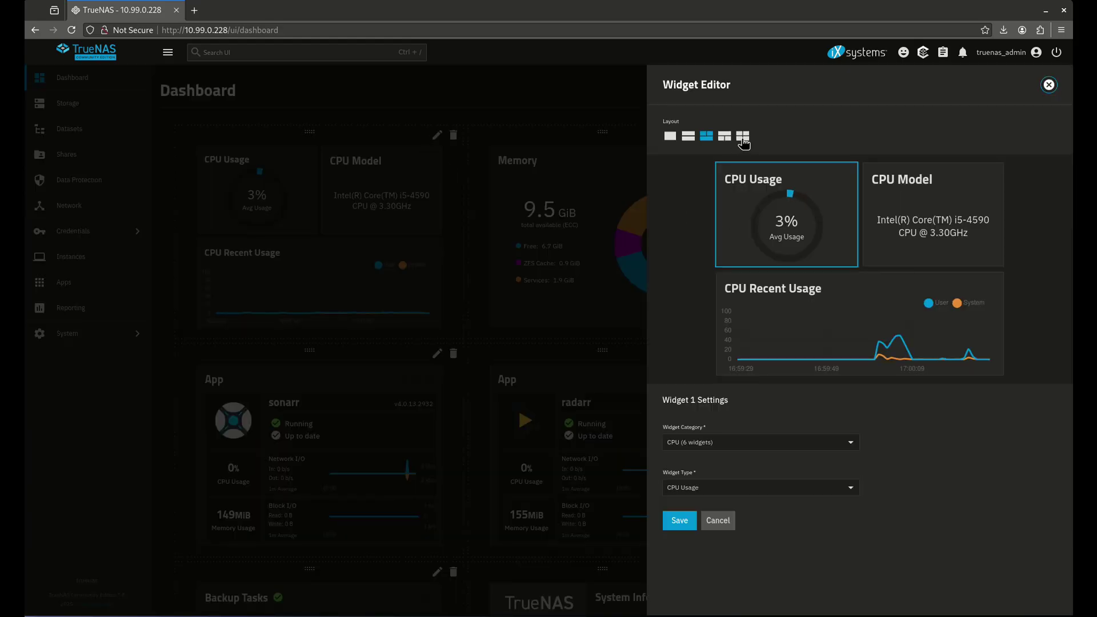
{"action": "left_click", "coordinate": [742, 139]}
{"action": "left_click", "coordinate": [916, 313]}
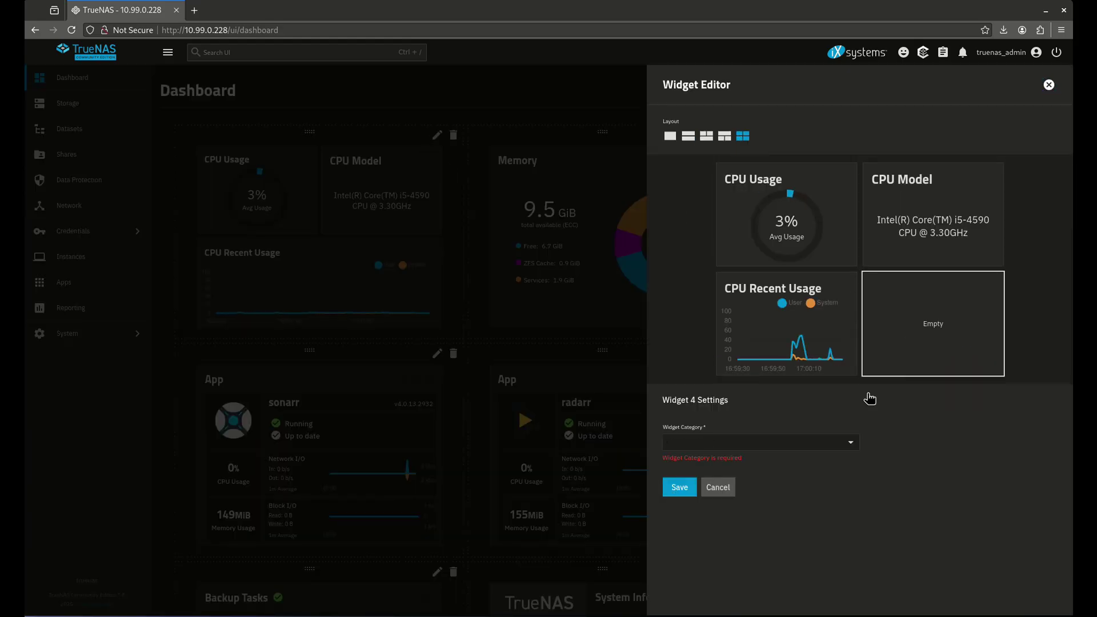
{"action": "left_click", "coordinate": [691, 445]}
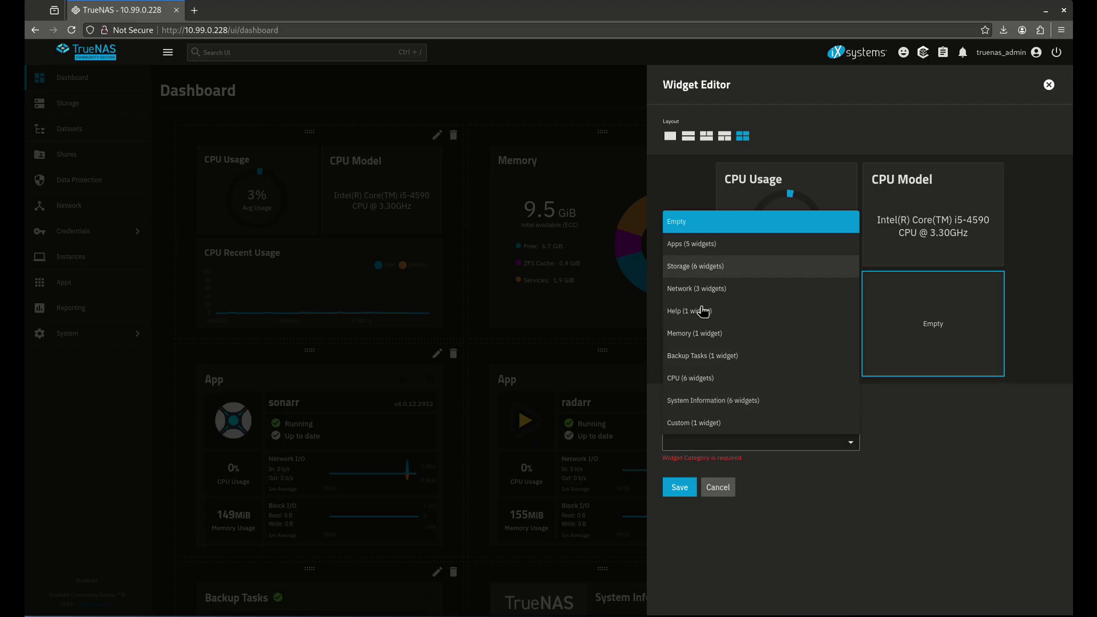
{"action": "left_click", "coordinate": [703, 334]}
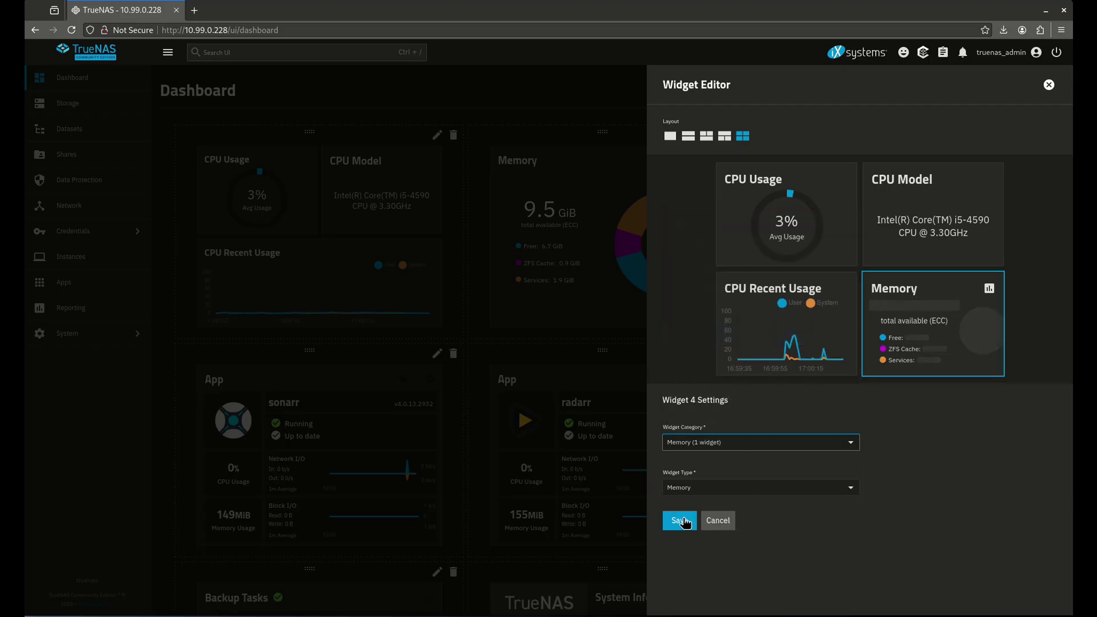
{"action": "left_click", "coordinate": [679, 521]}
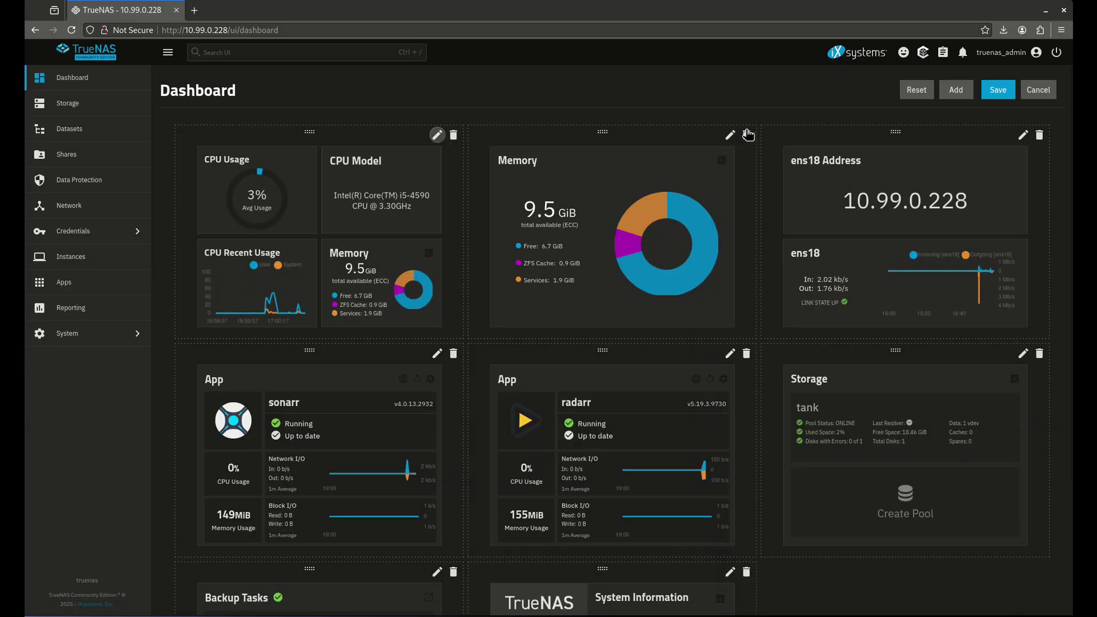
{"action": "left_click", "coordinate": [746, 135]}
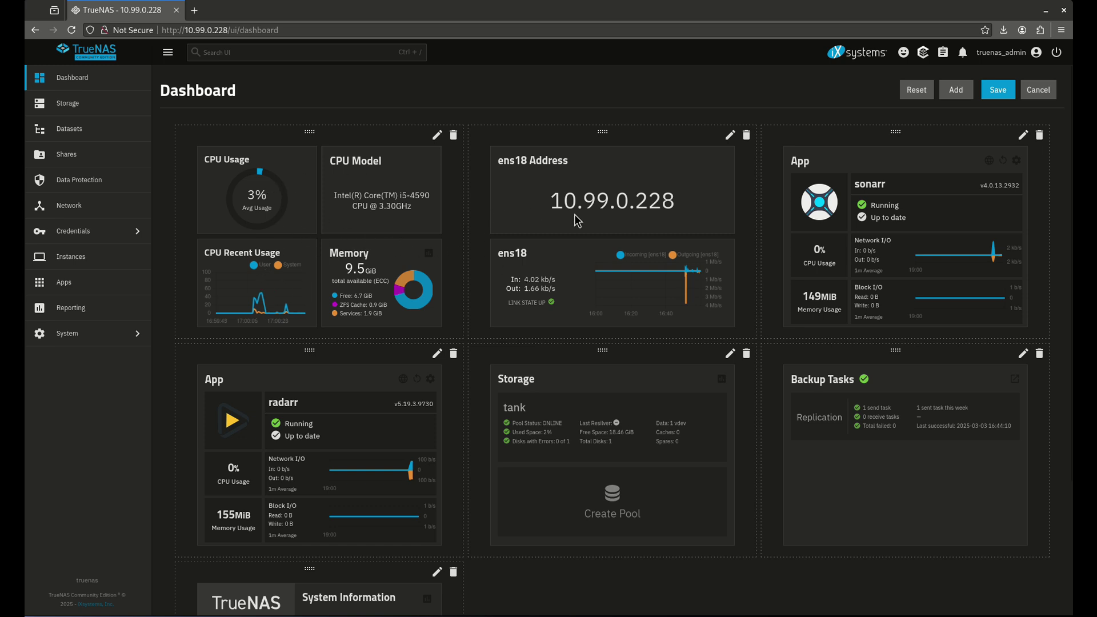
{"action": "left_click", "coordinate": [729, 354]}
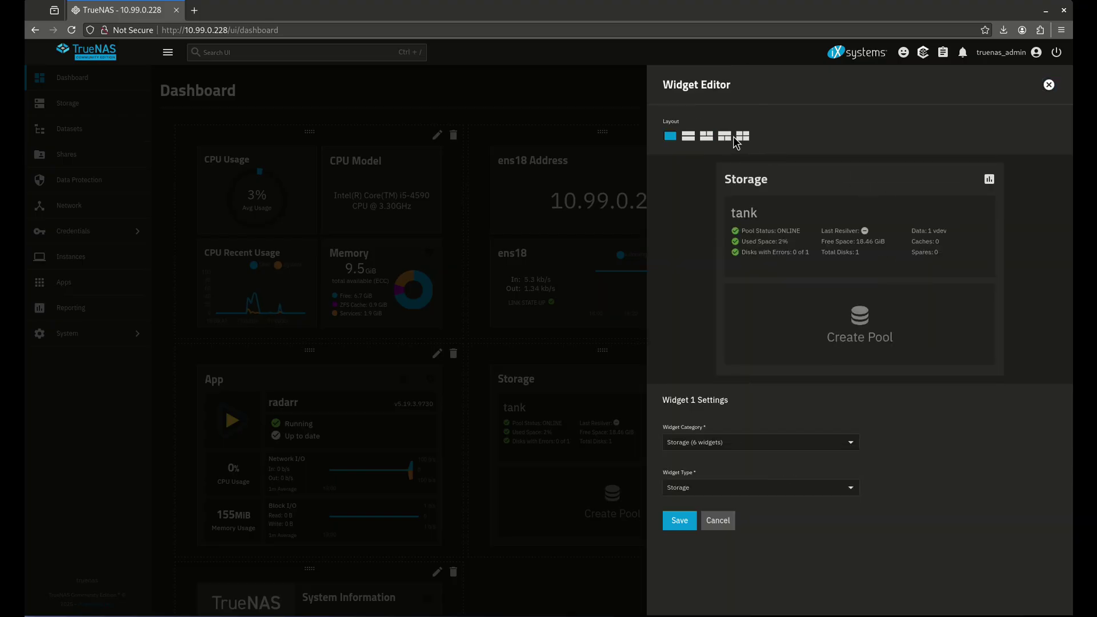
{"action": "left_click", "coordinate": [741, 137]}
{"action": "left_click", "coordinate": [689, 137]}
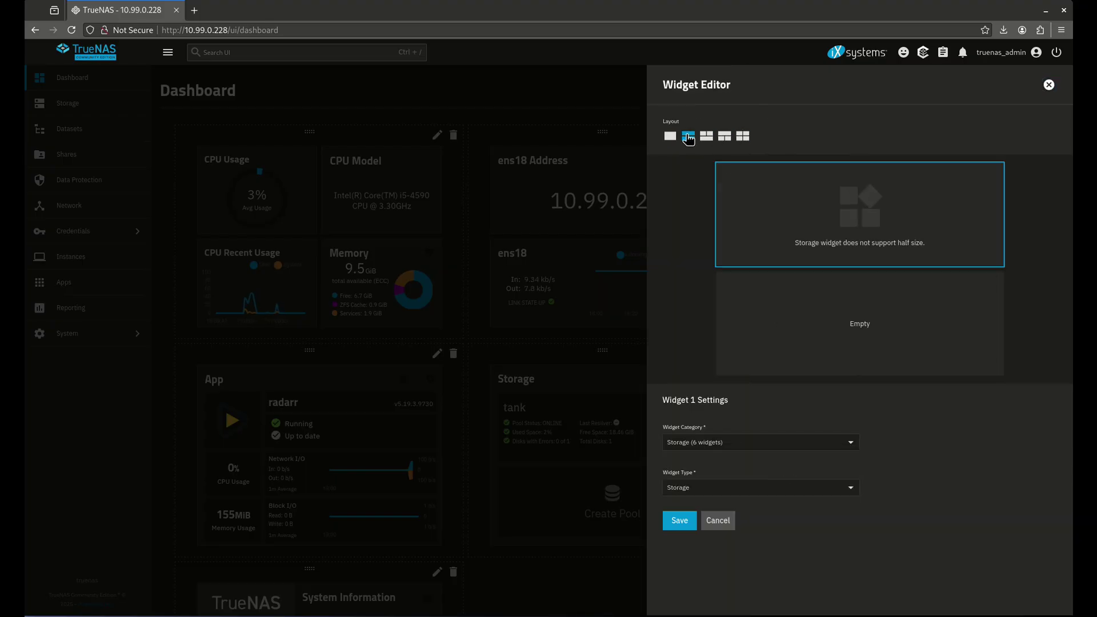
{"action": "left_click", "coordinate": [669, 137]}
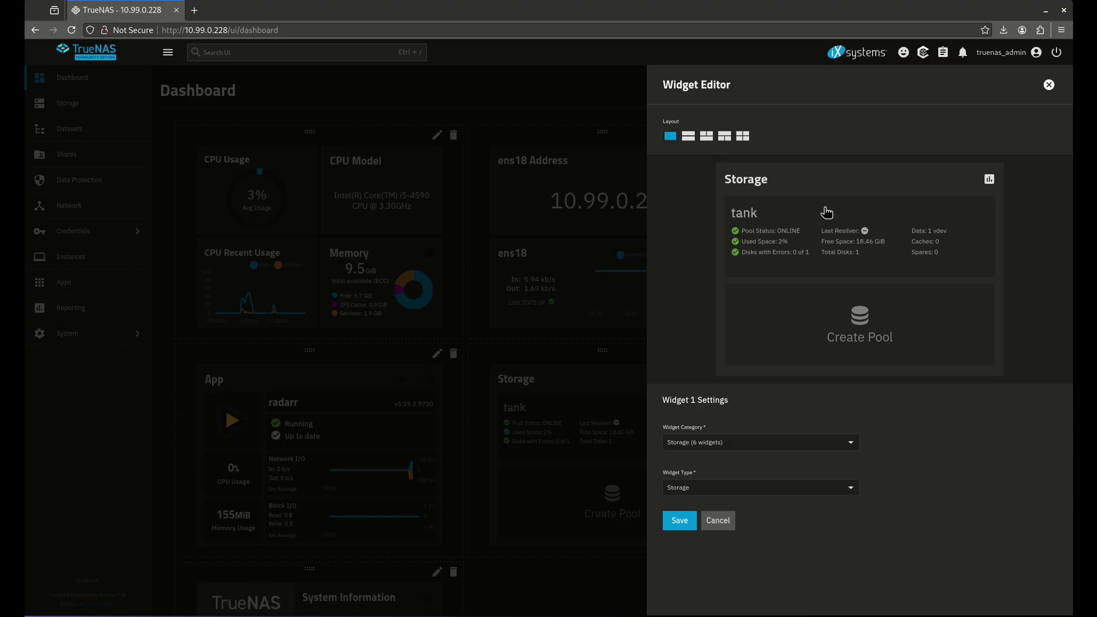
{"action": "left_click", "coordinate": [1043, 90]}
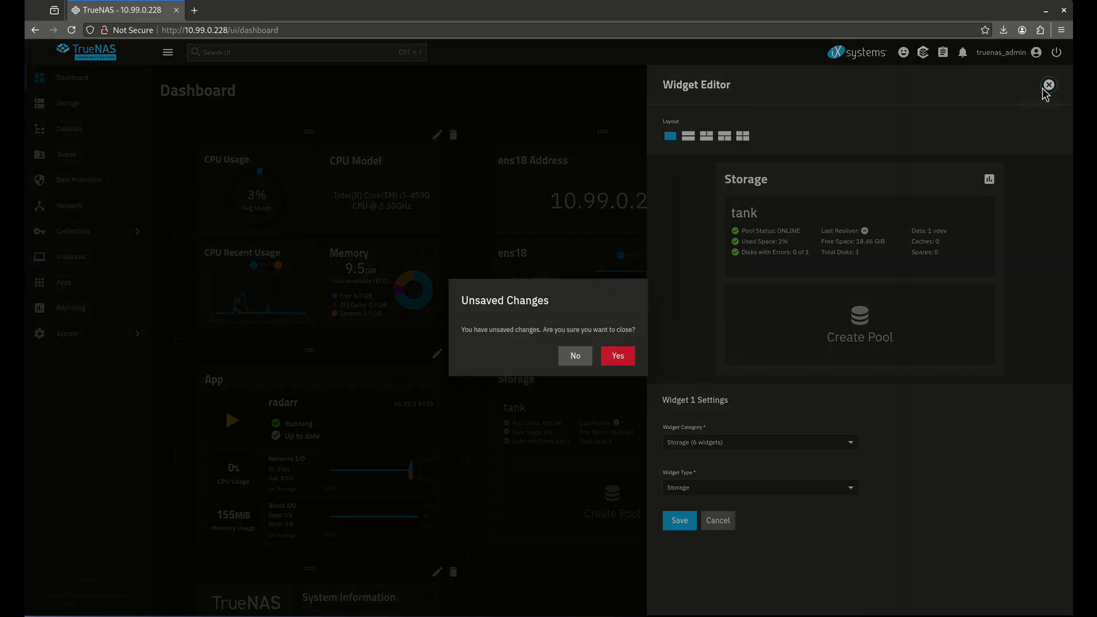
{"action": "left_click", "coordinate": [614, 362]}
{"action": "scroll", "coordinate": [806, 420], "scroll_direction": "down", "scroll_amount": 2}
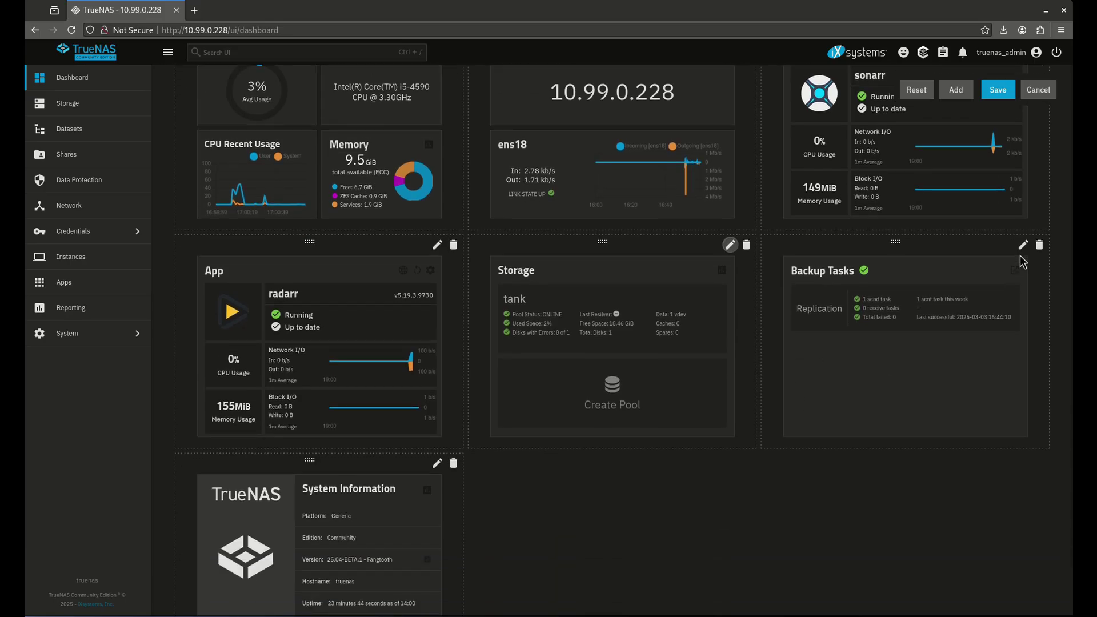
{"action": "scroll", "coordinate": [651, 385], "scroll_direction": "down", "scroll_amount": 1}
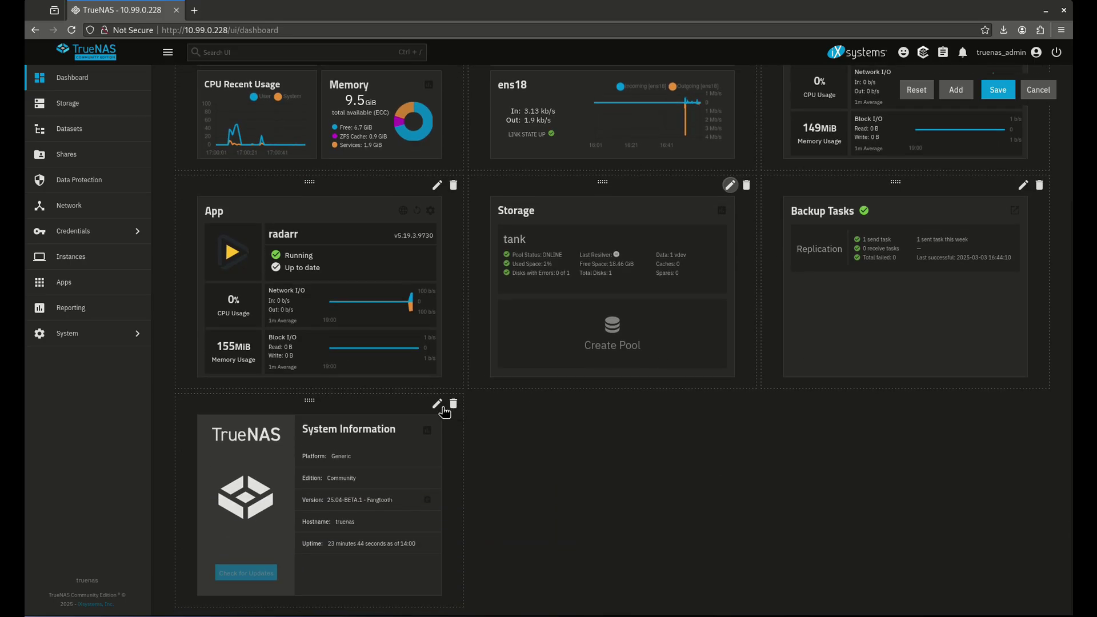
{"action": "left_click", "coordinate": [437, 404]}
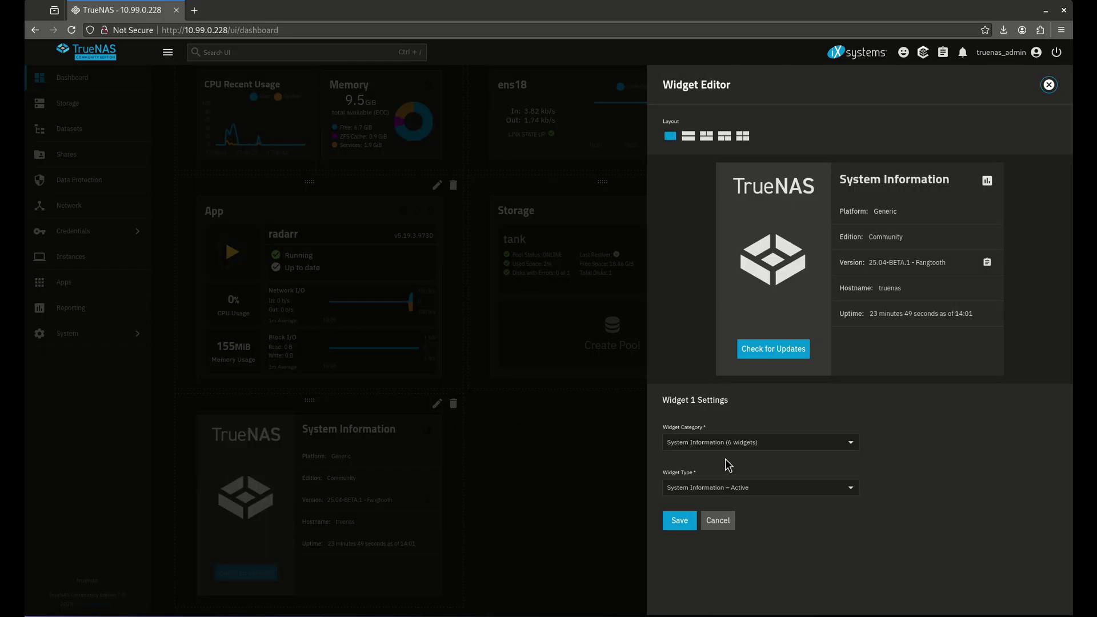
{"action": "left_click", "coordinate": [717, 448]}
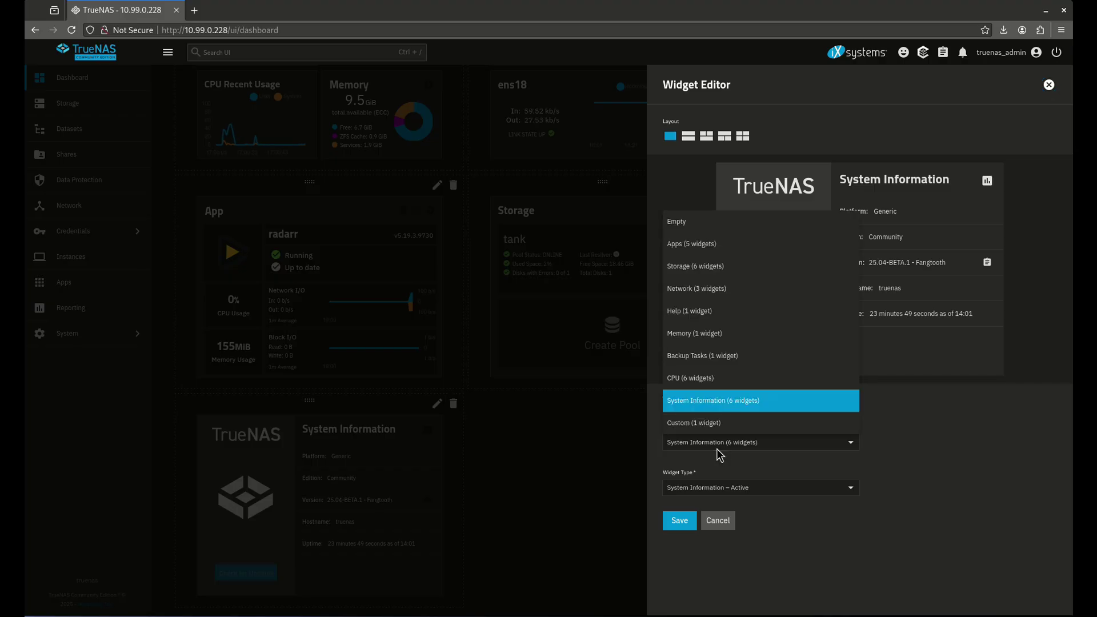
{"action": "left_click", "coordinate": [735, 496]}
{"action": "left_click", "coordinate": [735, 495]}
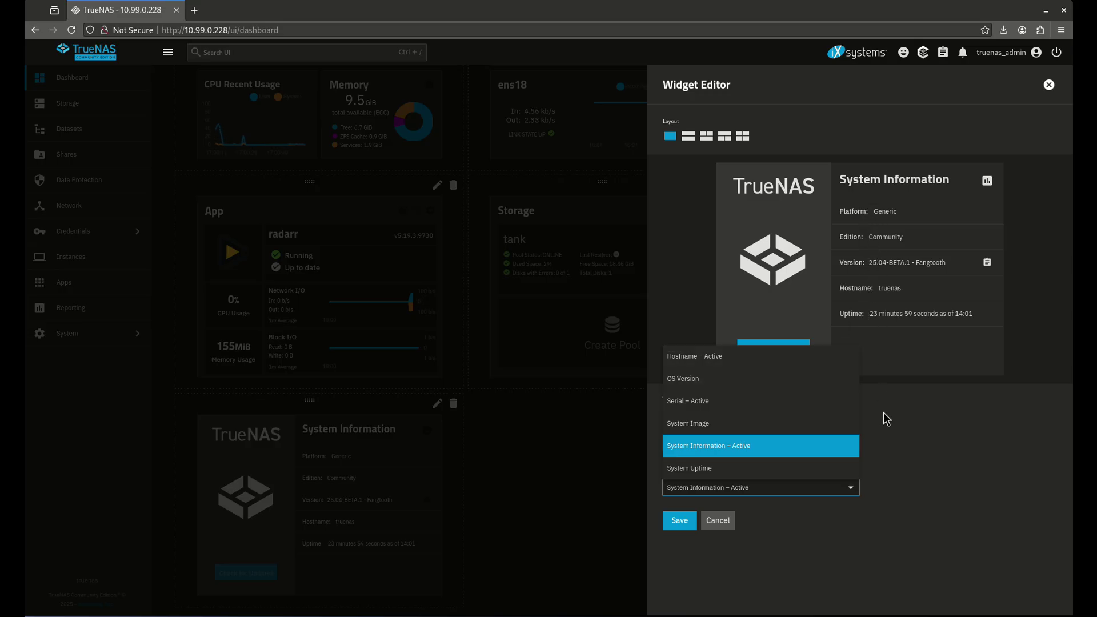
{"action": "left_click", "coordinate": [758, 403]}
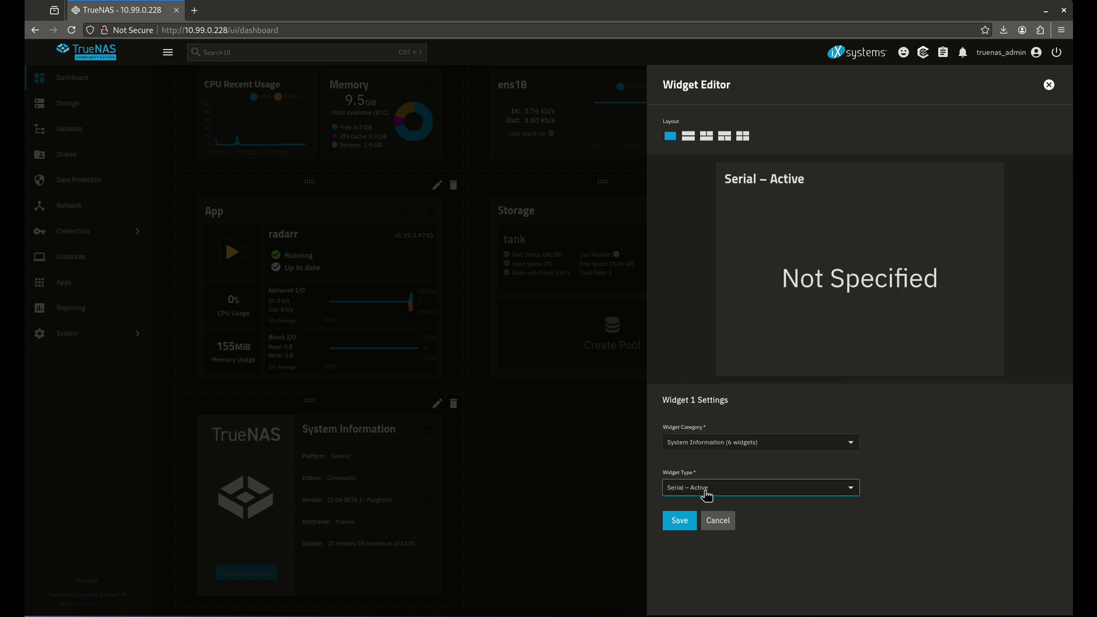
{"action": "left_click", "coordinate": [707, 492]}
{"action": "left_click", "coordinate": [737, 454]}
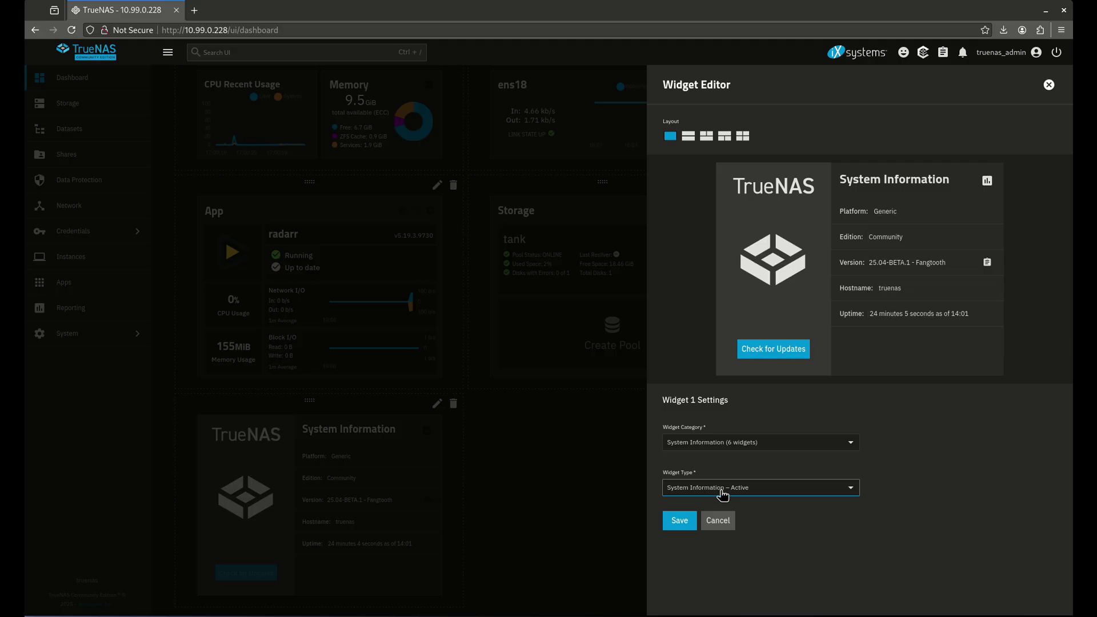
{"action": "left_click", "coordinate": [723, 492]}
{"action": "left_click", "coordinate": [725, 474]}
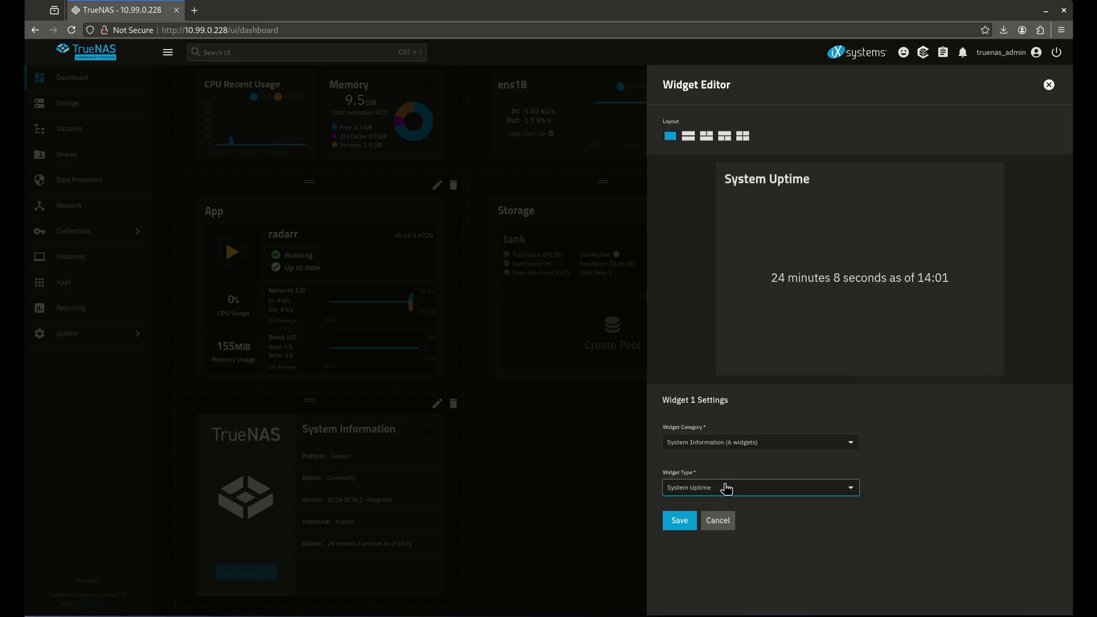
{"action": "left_click", "coordinate": [726, 487]}
{"action": "left_click", "coordinate": [732, 380]}
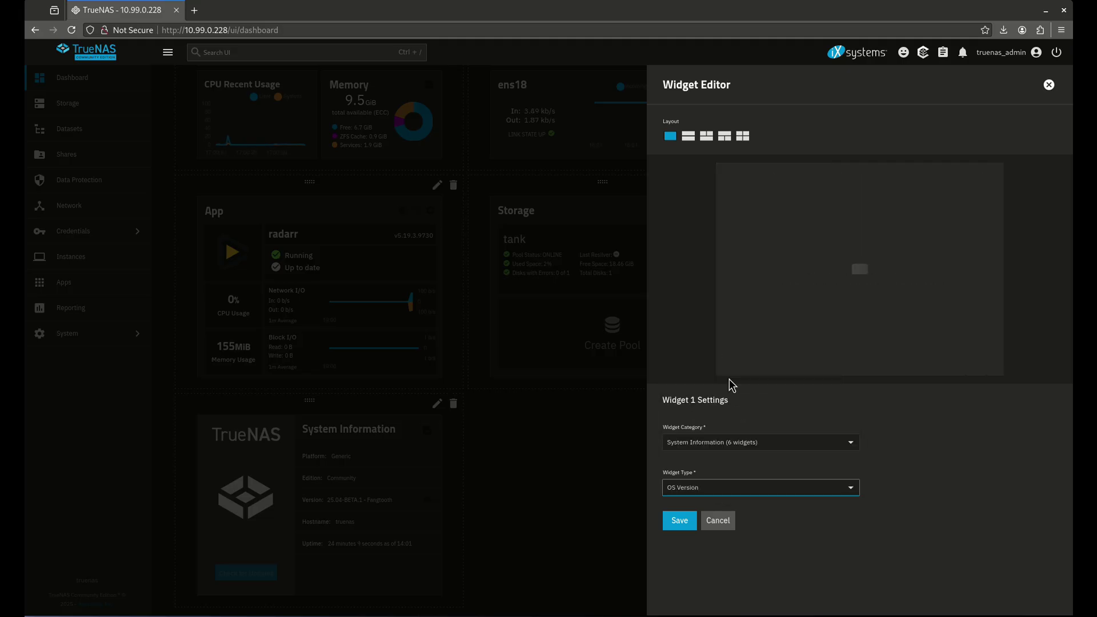
{"action": "left_click", "coordinate": [721, 520]}
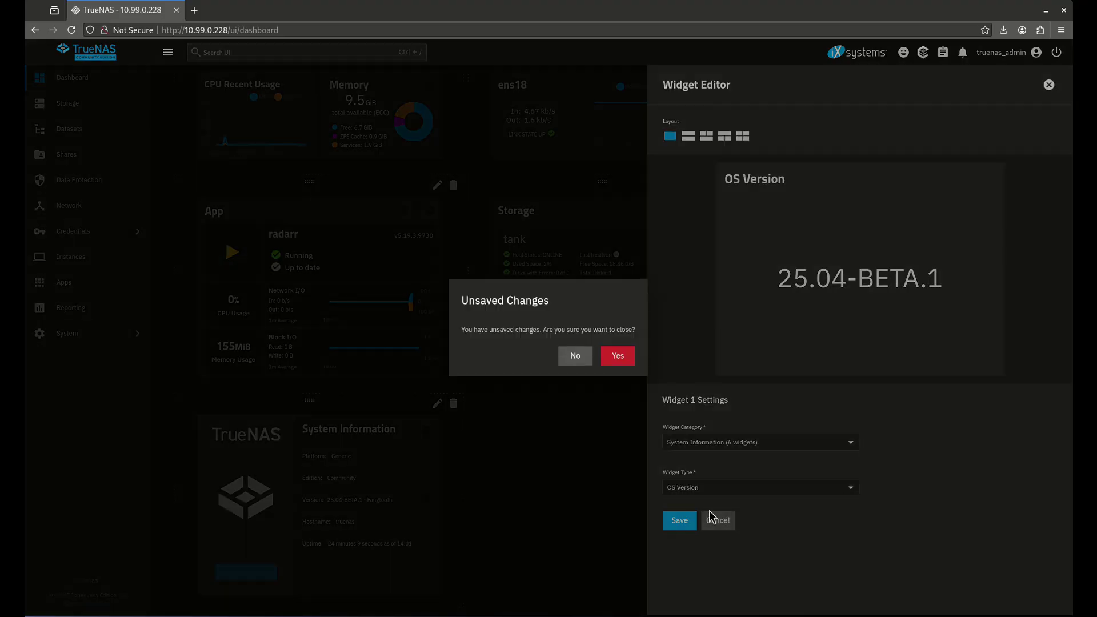
{"action": "left_click", "coordinate": [628, 360]}
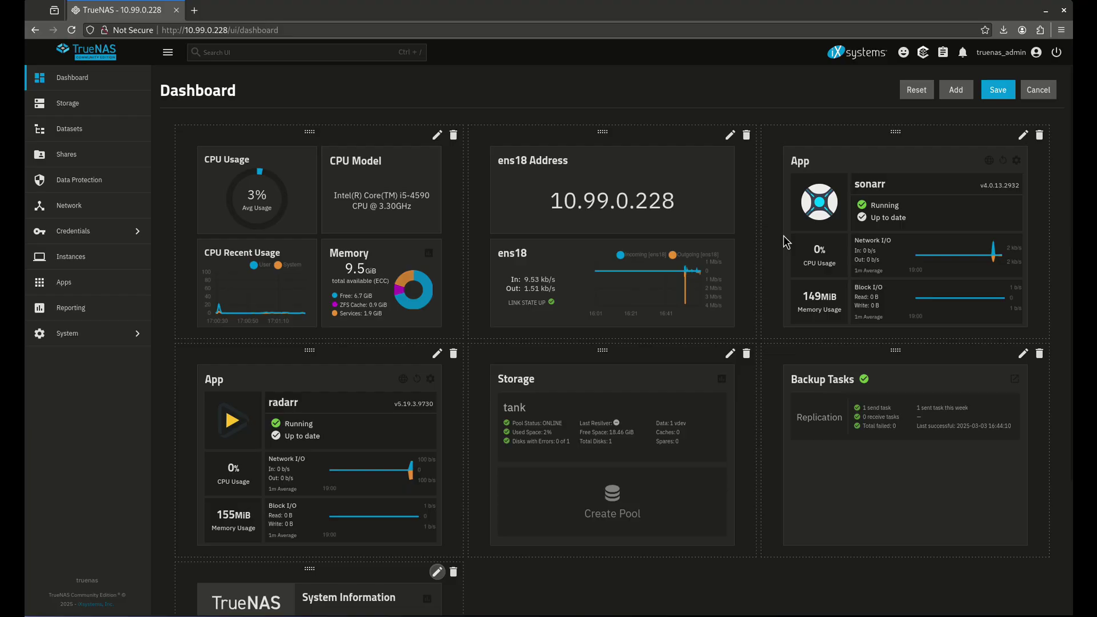
Save the dashboard with the CPU group's new Memory quarter and leave edit mode.
{"action": "left_click", "coordinate": [998, 92]}
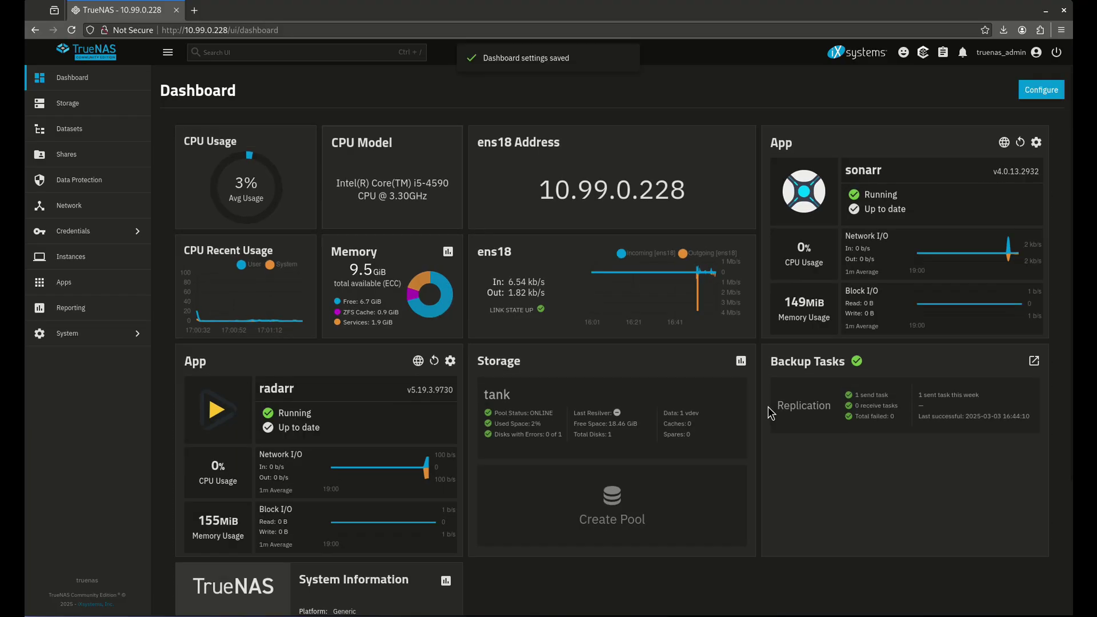